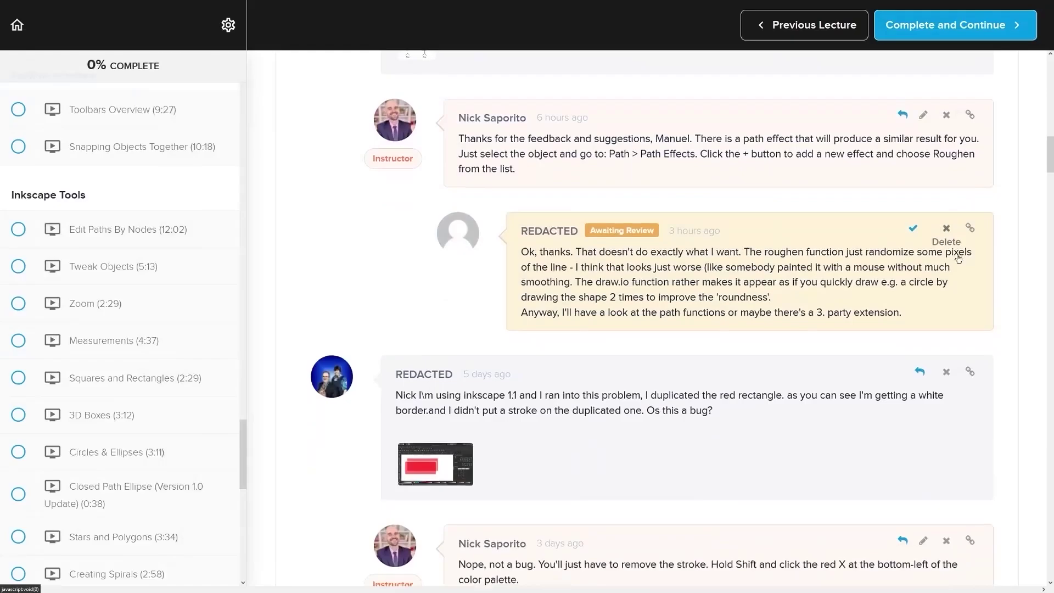
# Create a new WQHD 2560×1440 px document and draw an empty artistic text frame on it.
pyautogui.scroll(-6, 979, 249)
pyautogui.scroll(-11, 982, 252)
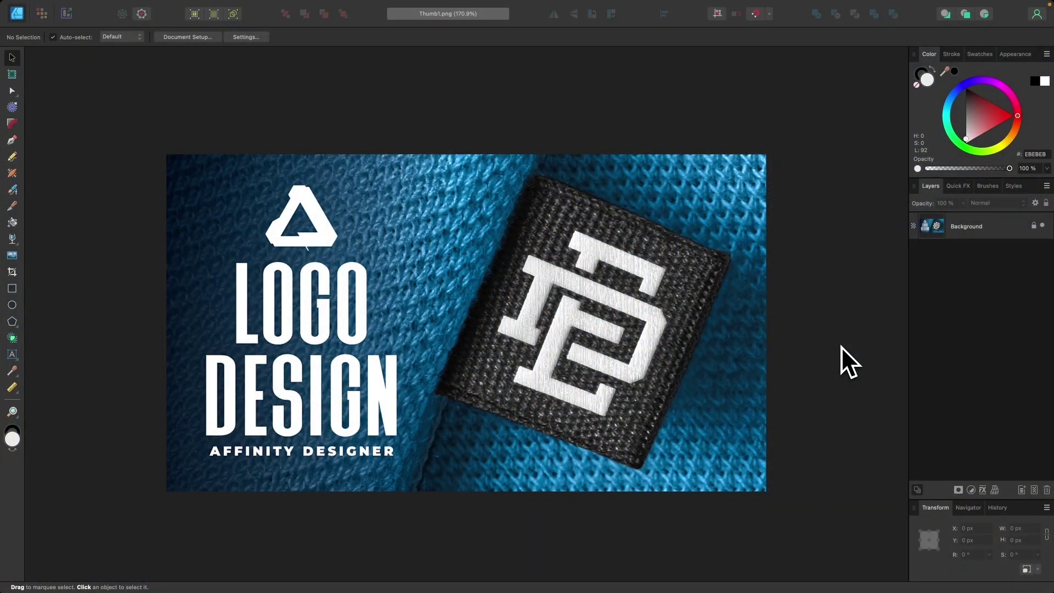
pyautogui.press('super+n')
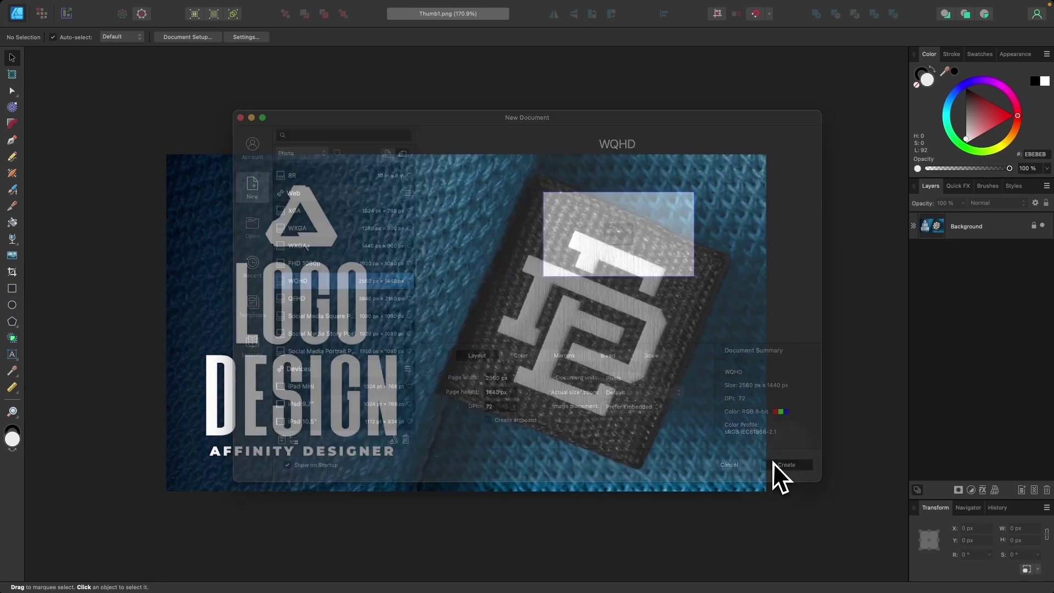
pyautogui.click(774, 464)
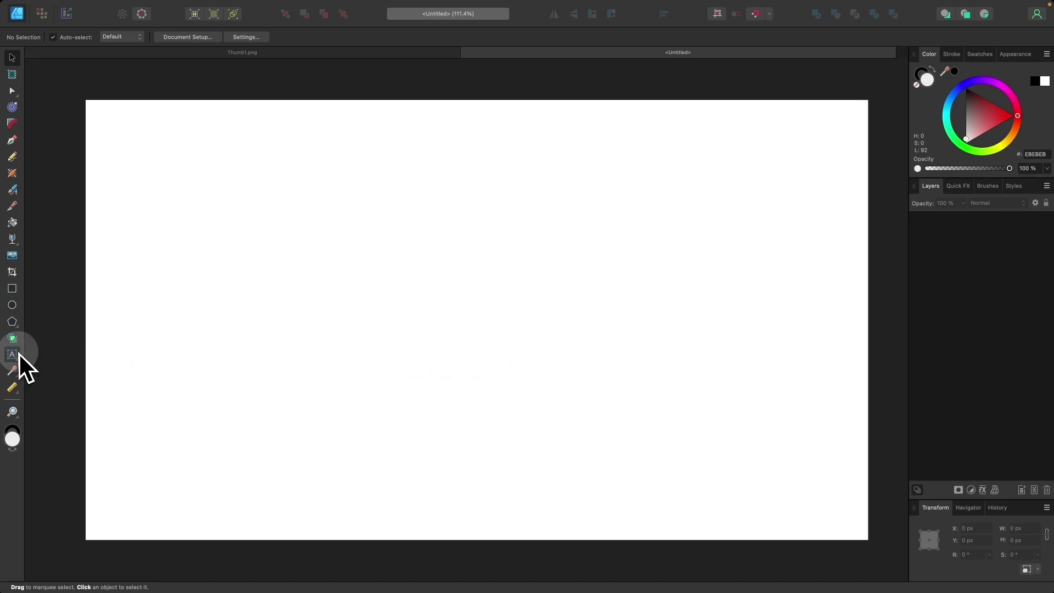
pyautogui.click(19, 354)
pyautogui.moveTo(346, 225); pyautogui.dragTo(544, 356)
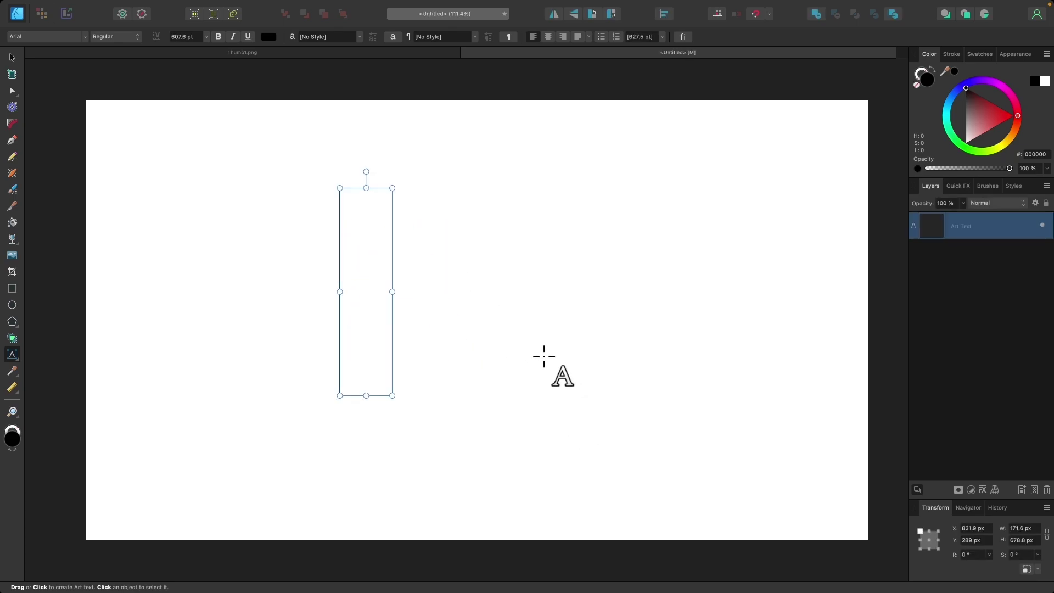
# Enter 'DE' in the text frame in Arial and select all of it.
pyautogui.write('DE')
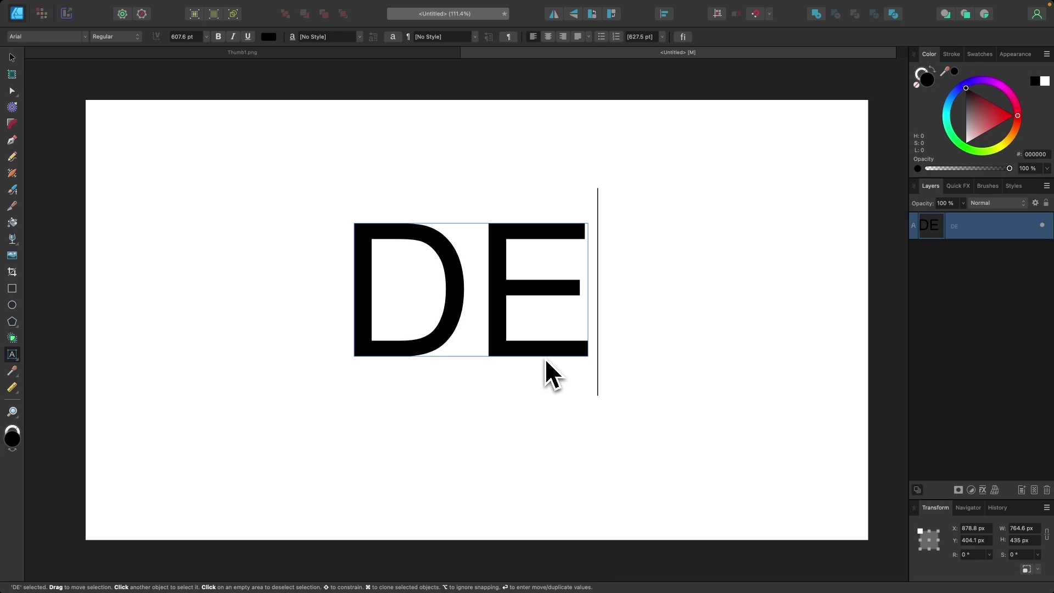
pyautogui.doubleClick(493, 319)
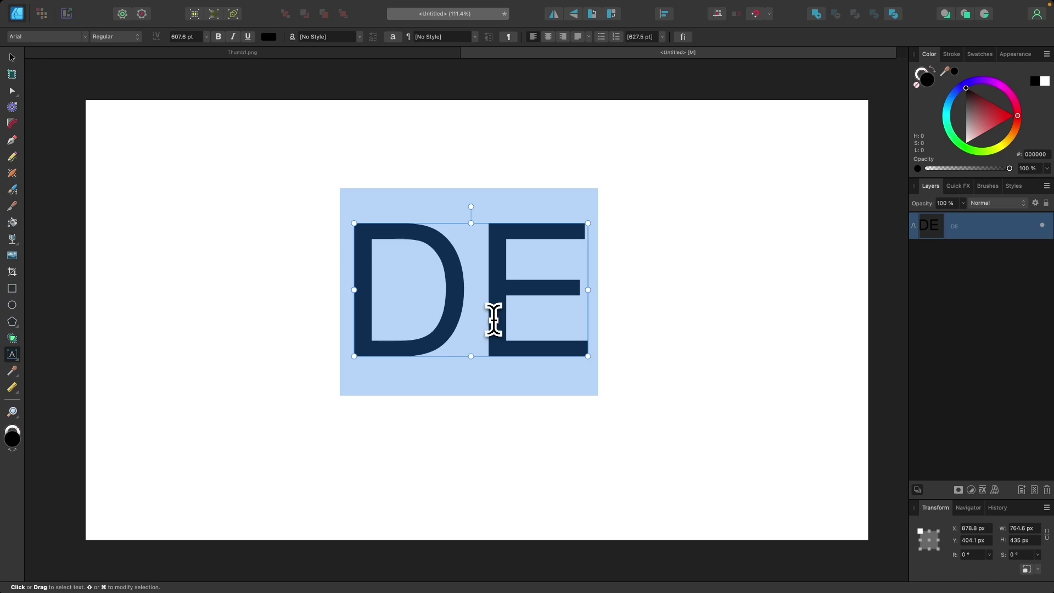
pyautogui.hscroll(-1, 494, 320)
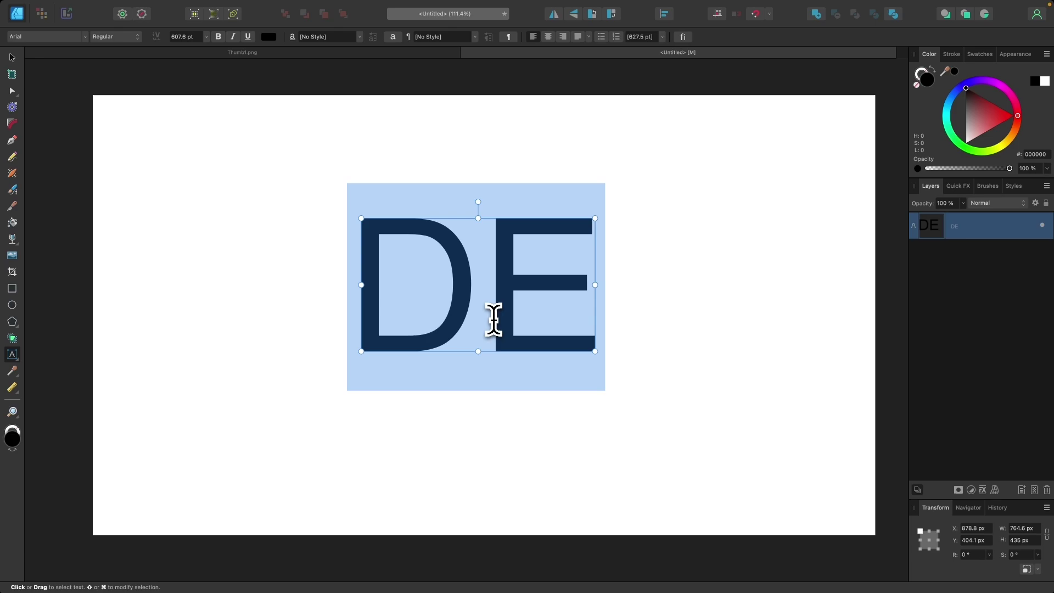
# Select all the DE text and change its font to Winner, Cond Regular.
pyautogui.click(467, 299)
pyautogui.press('super+a')
pyautogui.hscroll(-2, 494, 280)
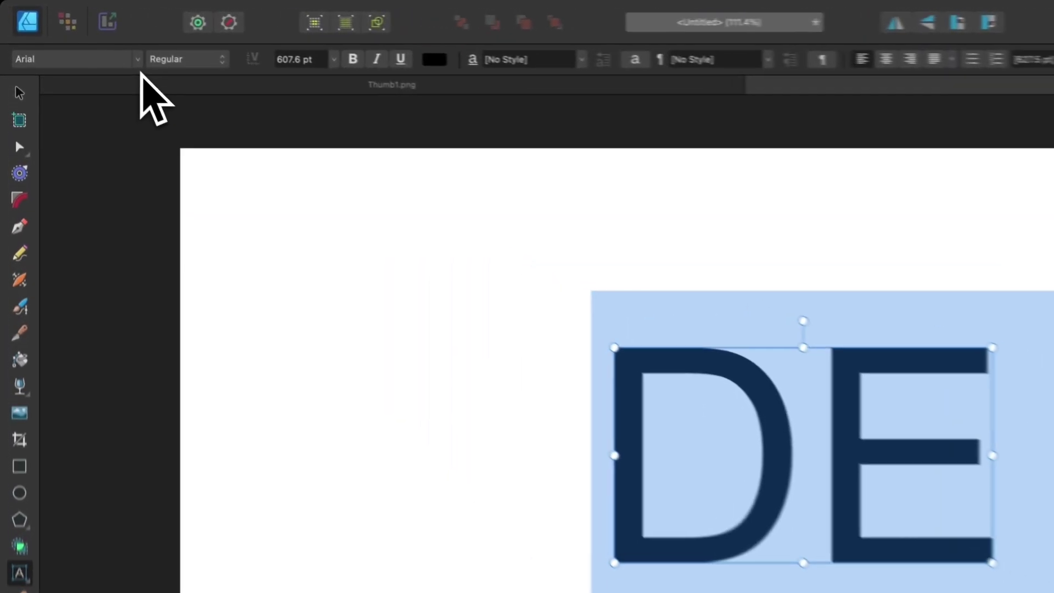
pyautogui.click(83, 38)
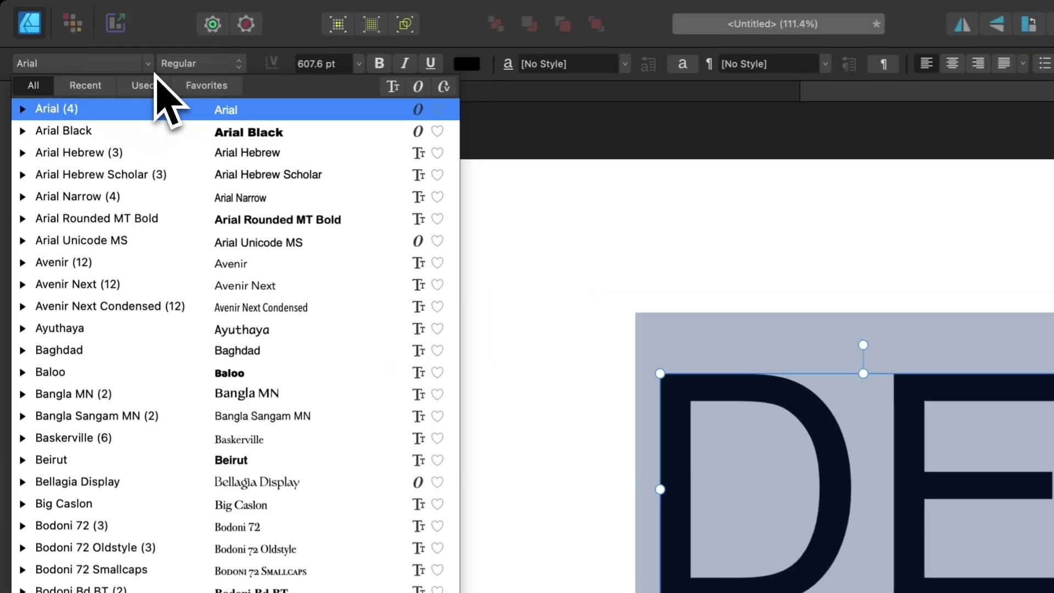
pyautogui.write('winner')
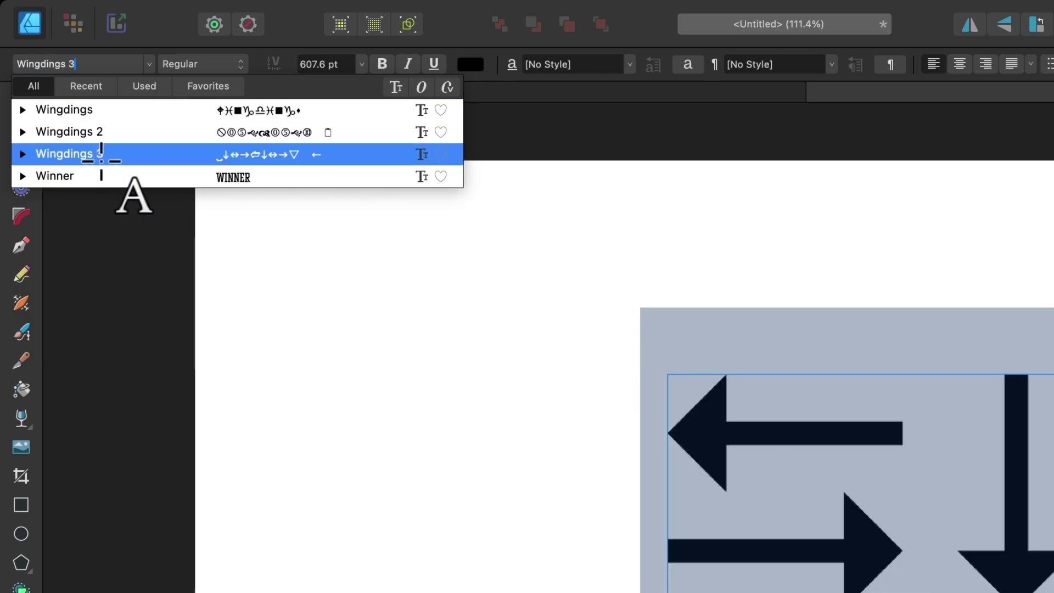
pyautogui.click(106, 176)
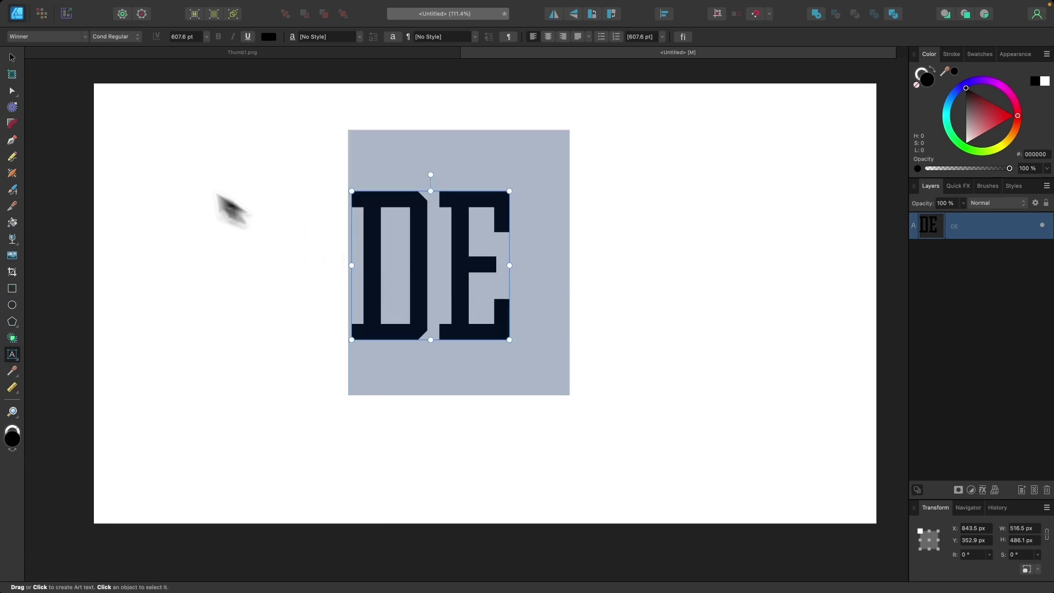
# Move DE toward the page centre, convert it to curves, and ungroup into separate D and E.
pyautogui.click(13, 57)
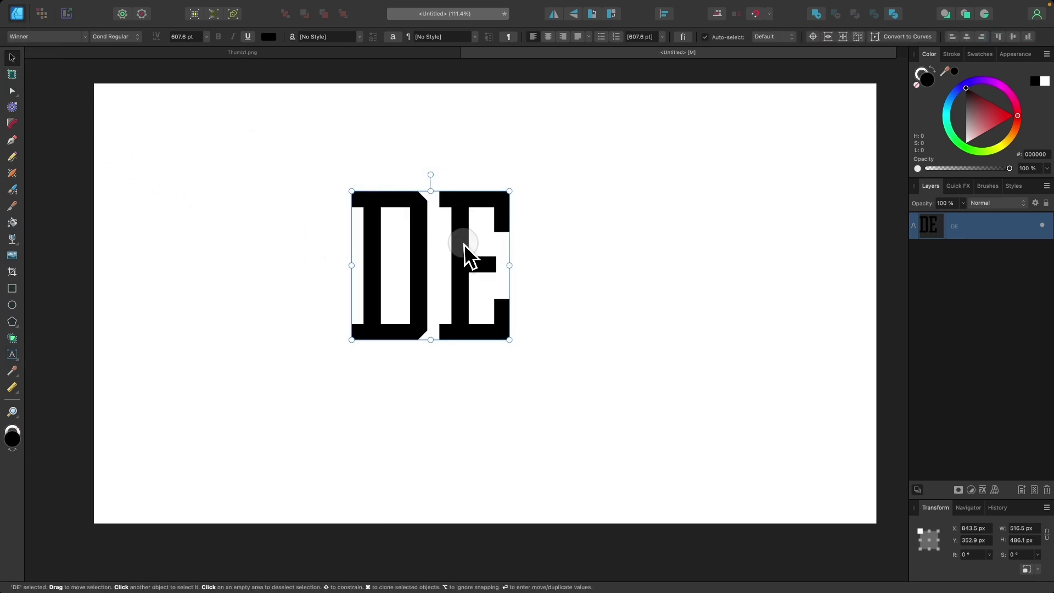
pyautogui.moveTo(463, 244); pyautogui.dragTo(516, 271)
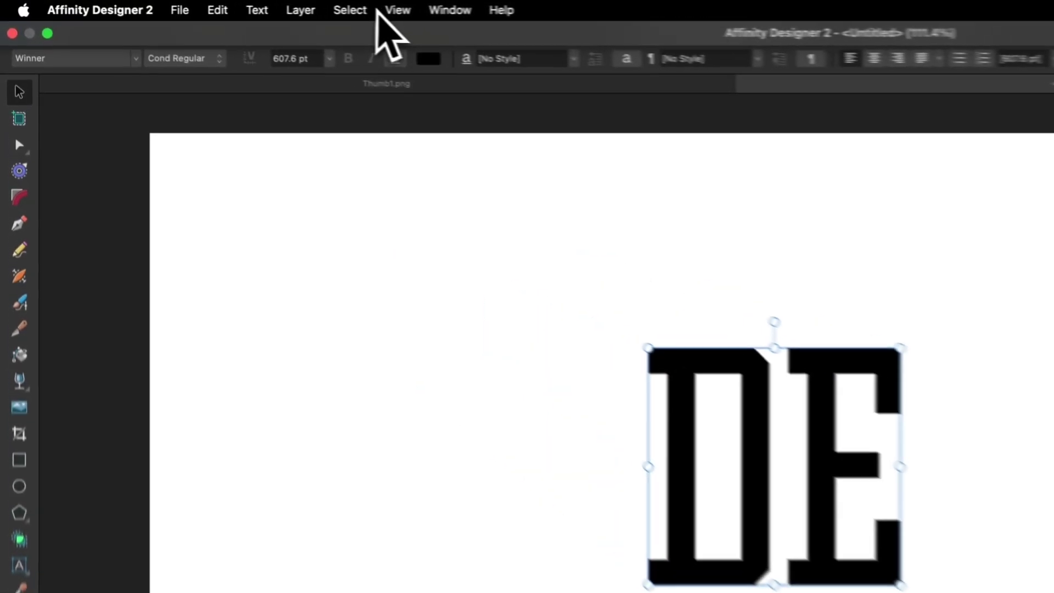
pyautogui.click(190, 7)
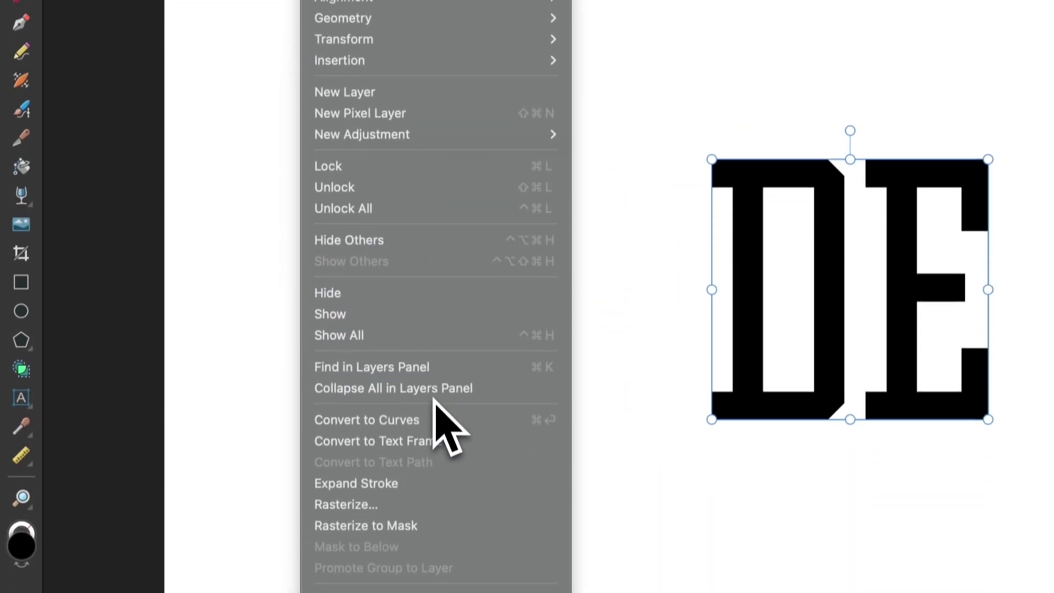
pyautogui.click(419, 408)
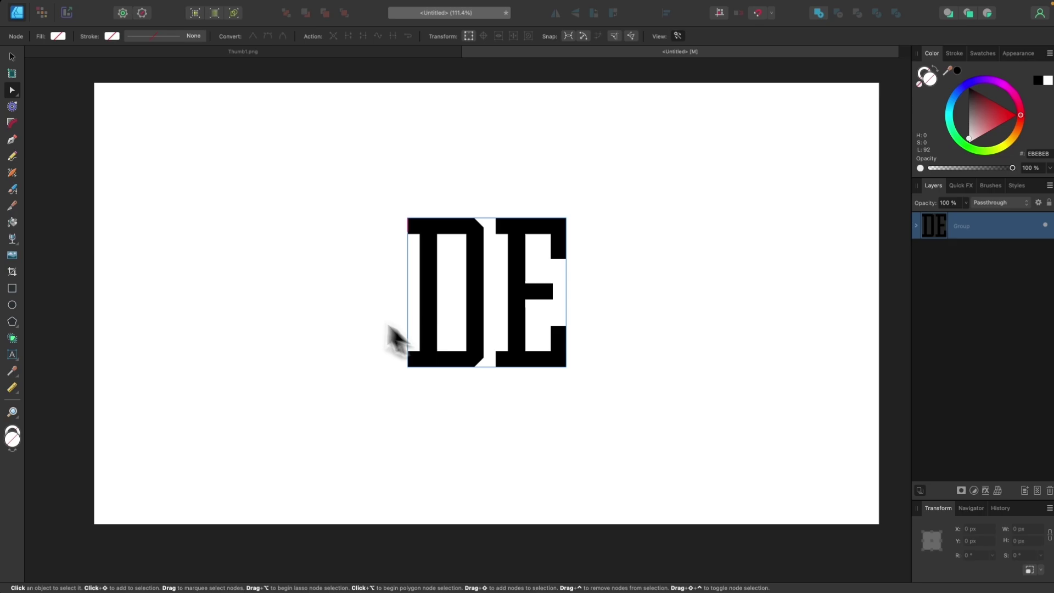
pyautogui.click(186, 8)
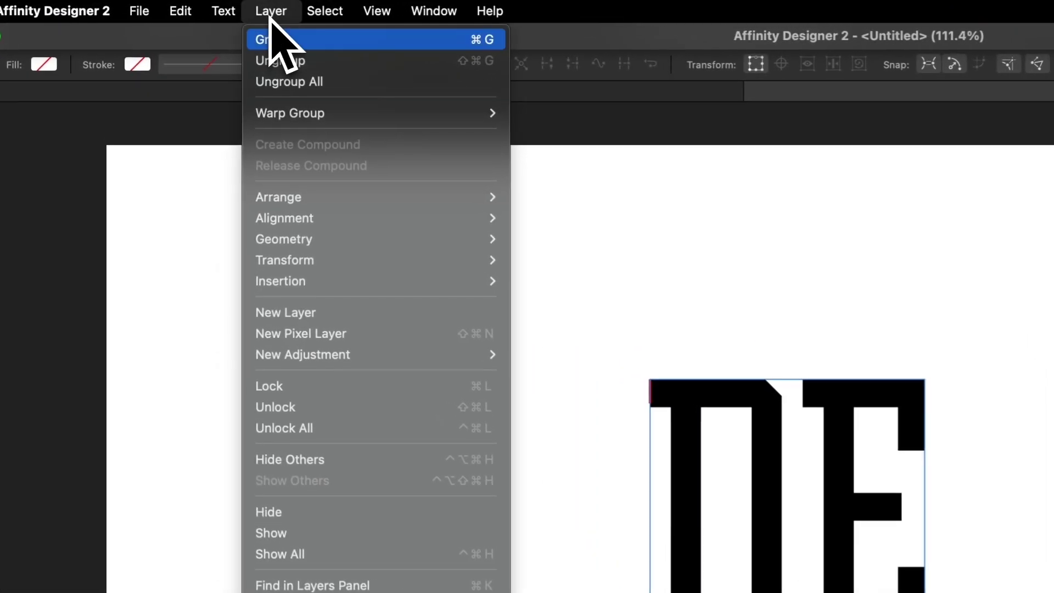
pyautogui.click(294, 61)
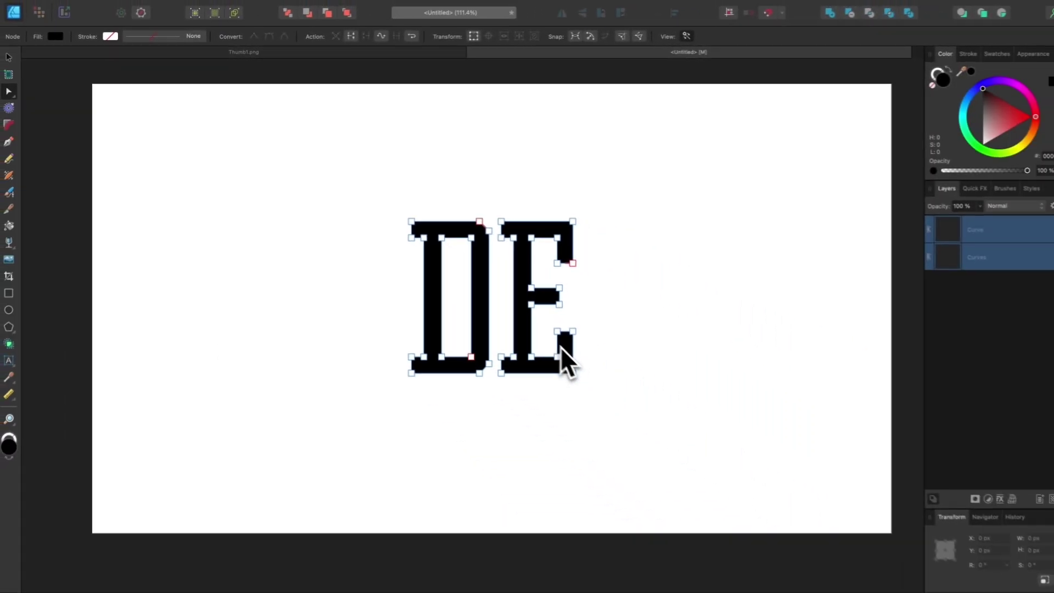
# Set both letter curves to 50% opacity in the Layers panel, then deselect them.
pyautogui.click(8, 56)
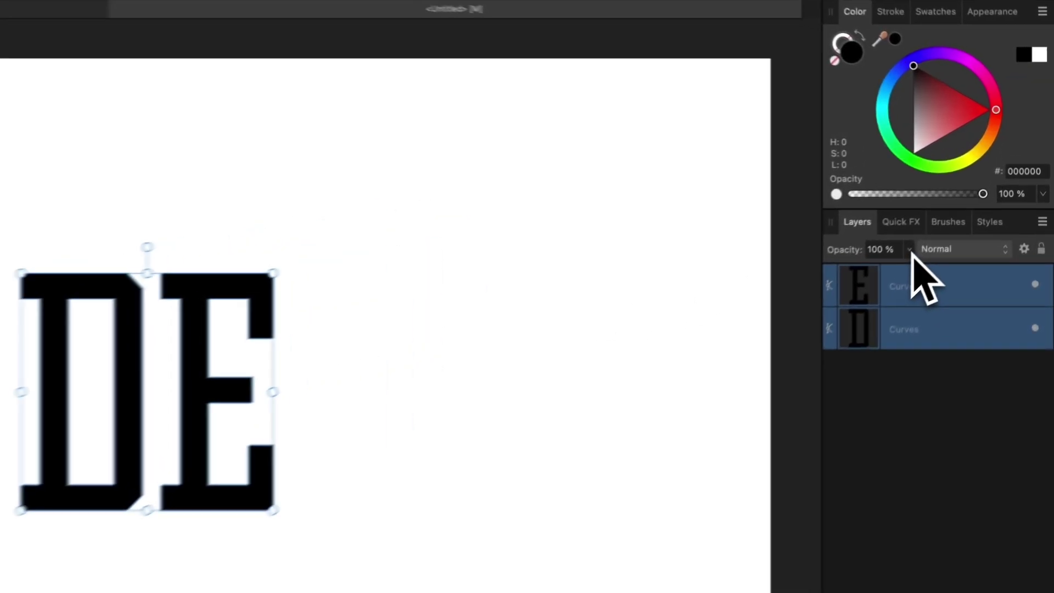
pyautogui.click(962, 203)
pyautogui.moveTo(964, 211); pyautogui.dragTo(958, 219)
pyautogui.moveTo(887, 290); pyautogui.dragTo(813, 290)
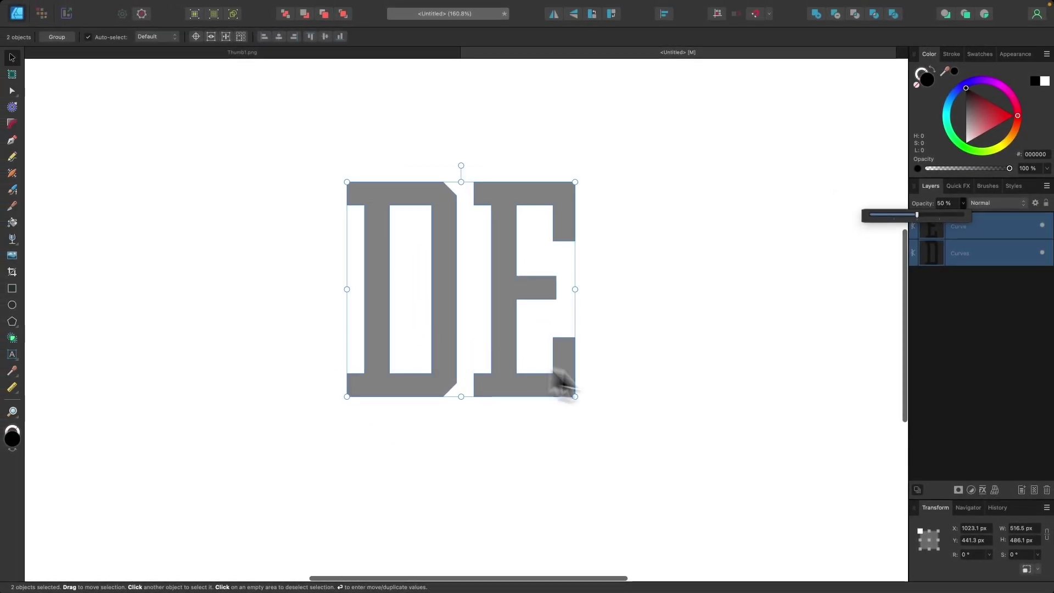
pyautogui.click(649, 240)
pyautogui.click(646, 232)
# Zoom in, squash the D to about half its height, then undo that change.
pyautogui.scroll(-1, 646, 233)
pyautogui.hscroll(1, 646, 233)
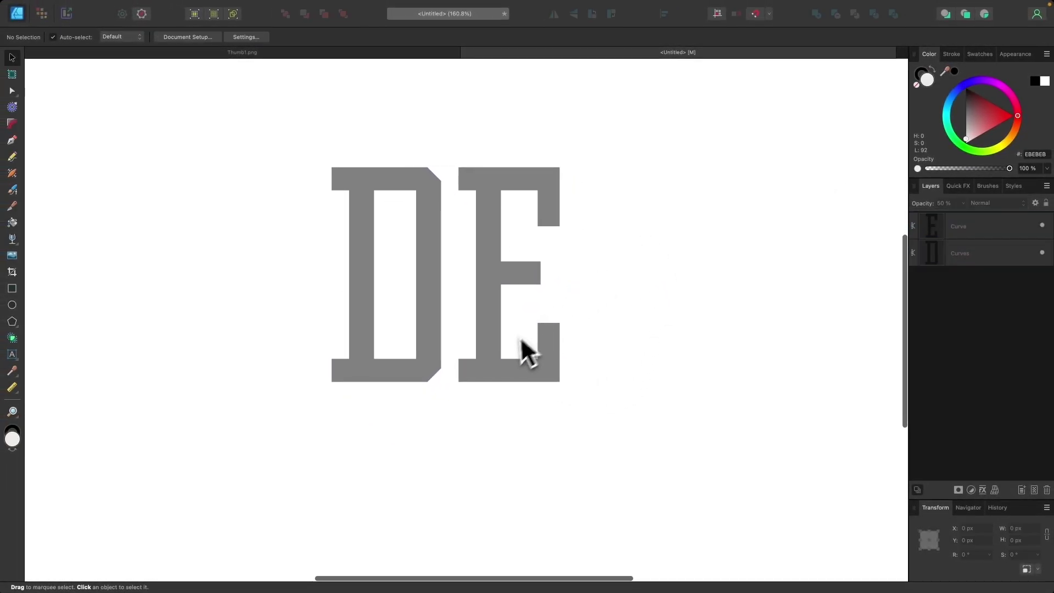
pyautogui.scroll(2, 475, 248)
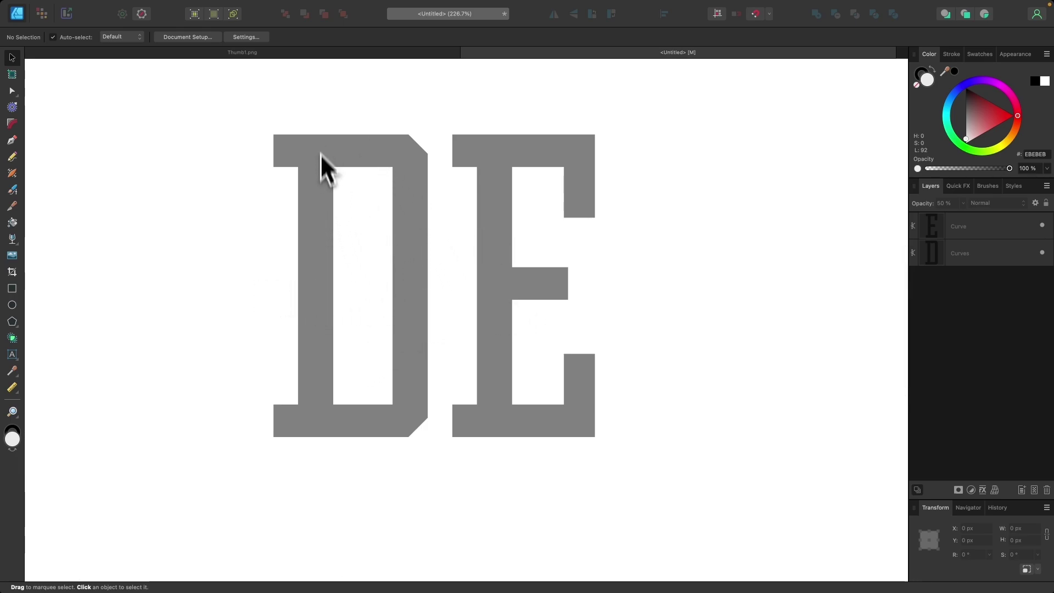
pyautogui.click(320, 315)
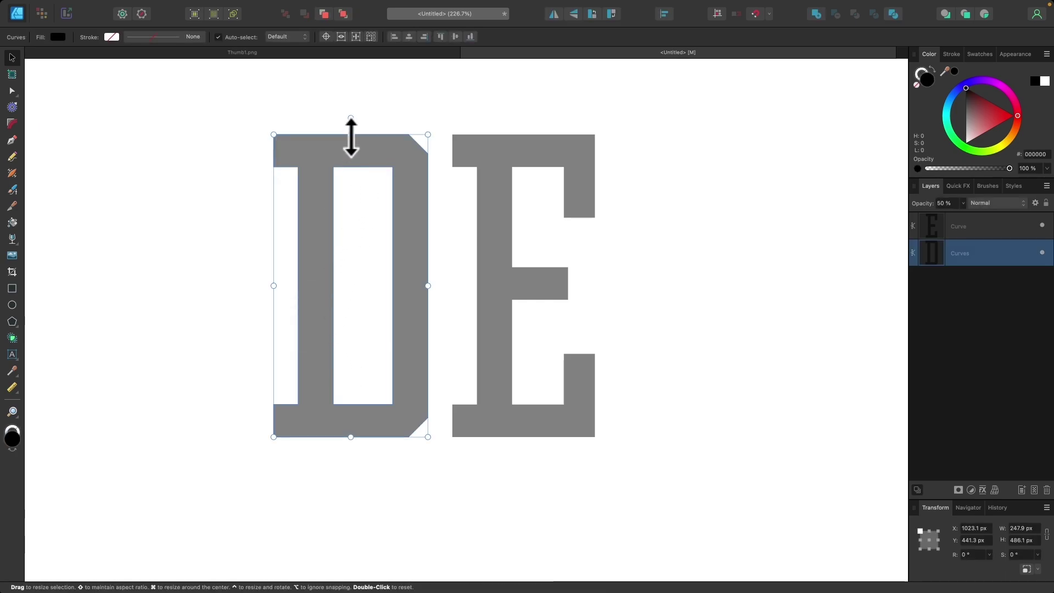
pyautogui.moveTo(351, 134); pyautogui.dragTo(356, 283)
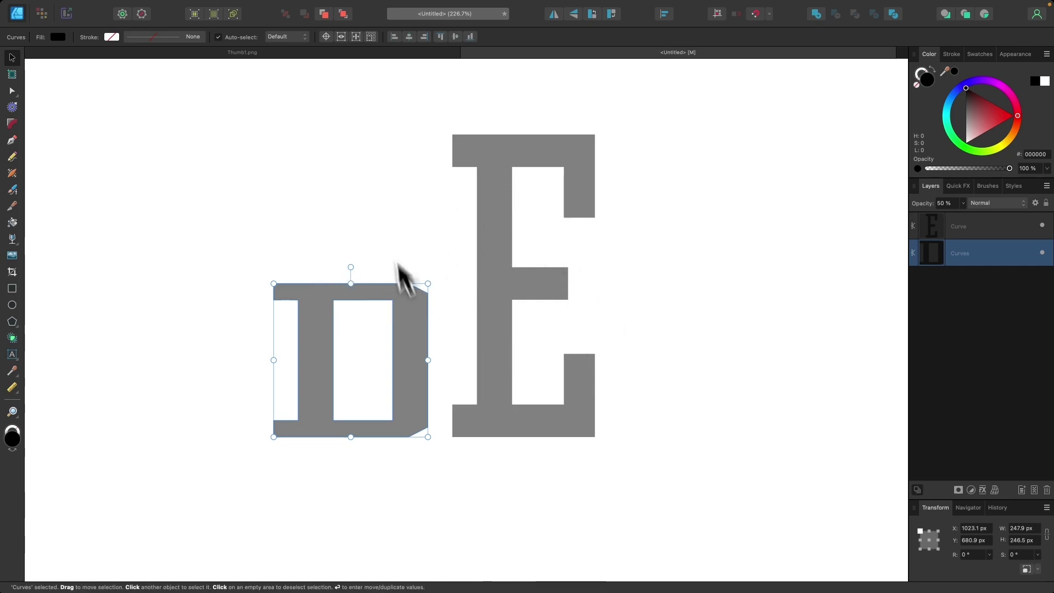
pyautogui.press('super+z')
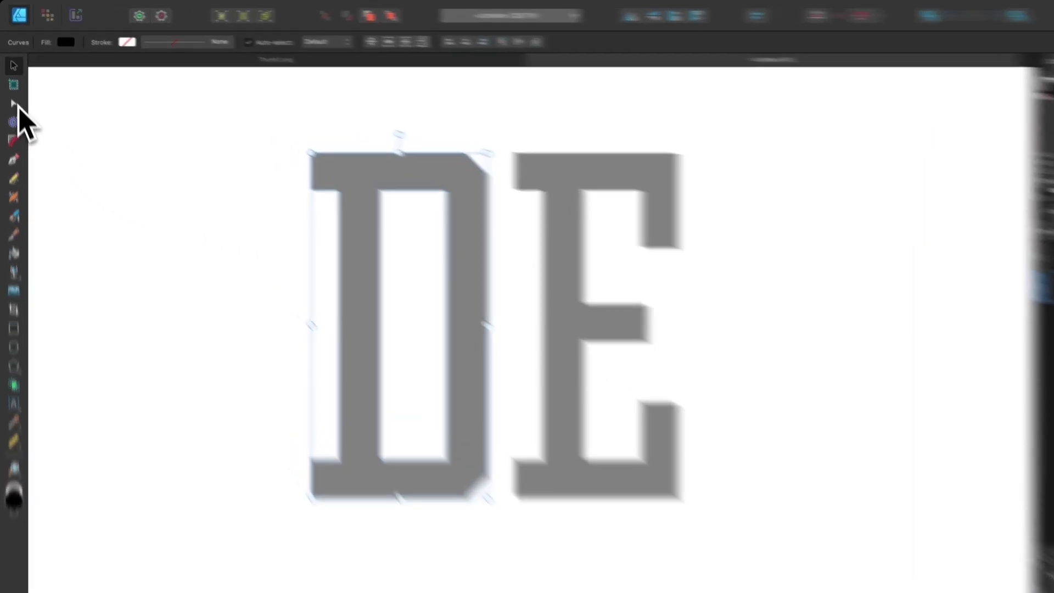
# Node-edit the D, lowering its top about 130 px and widening it about 80 px, then move it over the E.
pyautogui.click(14, 103)
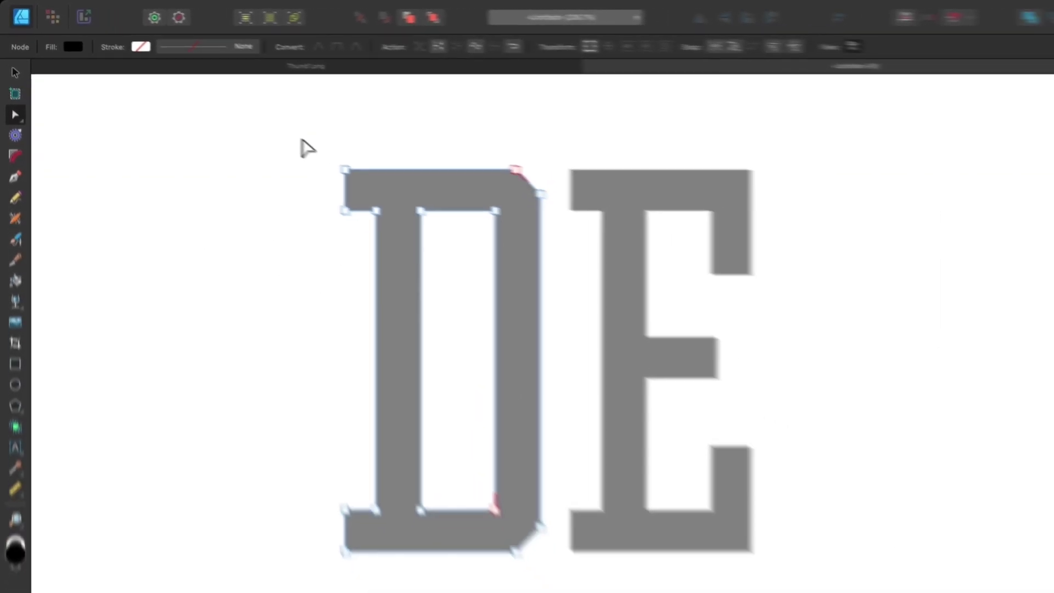
pyautogui.moveTo(266, 119); pyautogui.dragTo(464, 212)
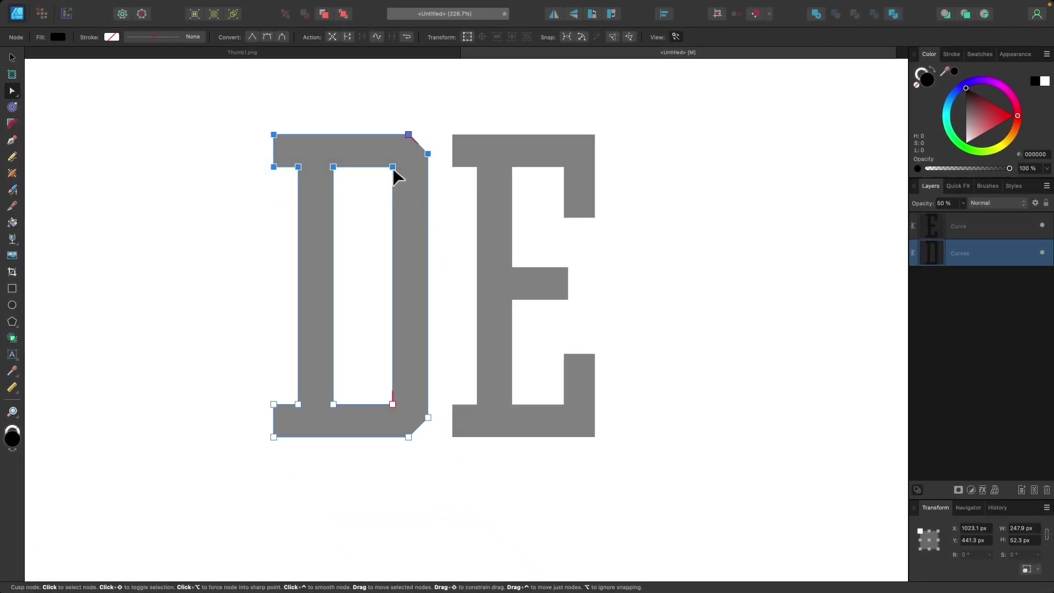
pyautogui.moveTo(394, 172); pyautogui.dragTo(411, 311)
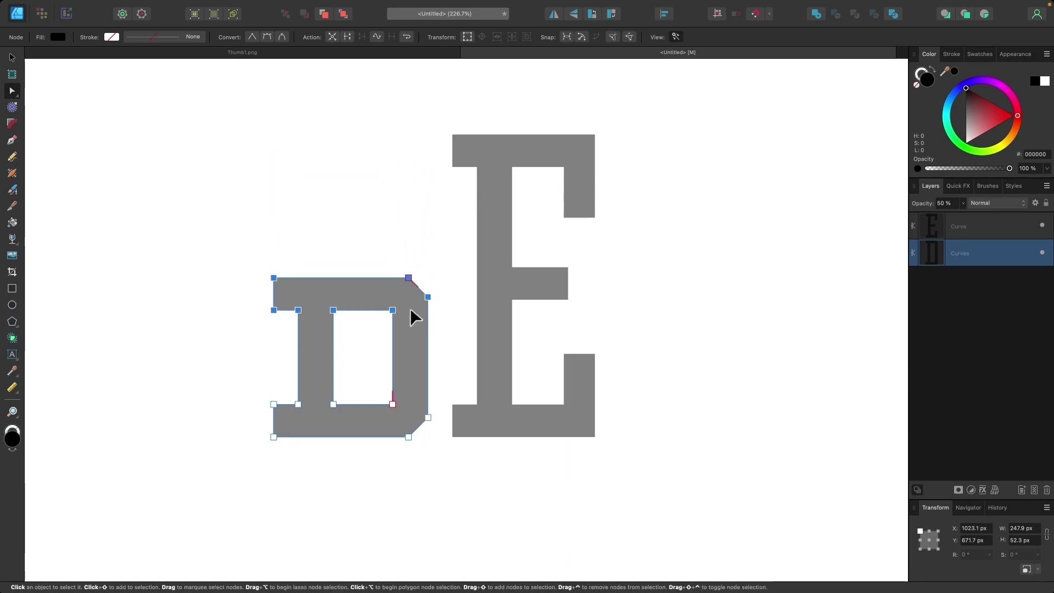
pyautogui.moveTo(467, 475); pyautogui.dragTo(378, 253)
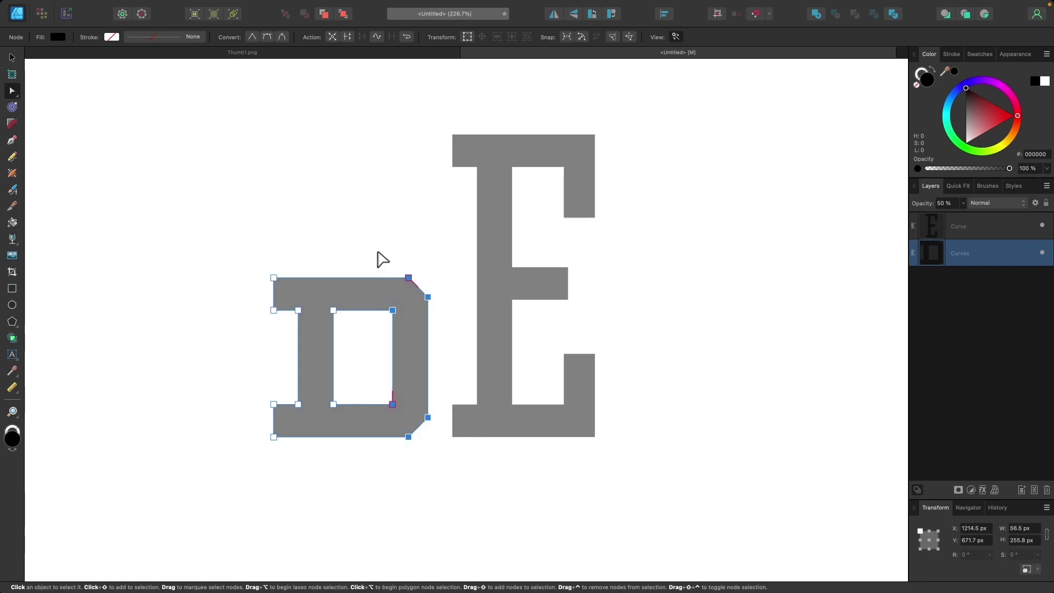
pyautogui.moveTo(395, 313); pyautogui.dragTo(537, 306)
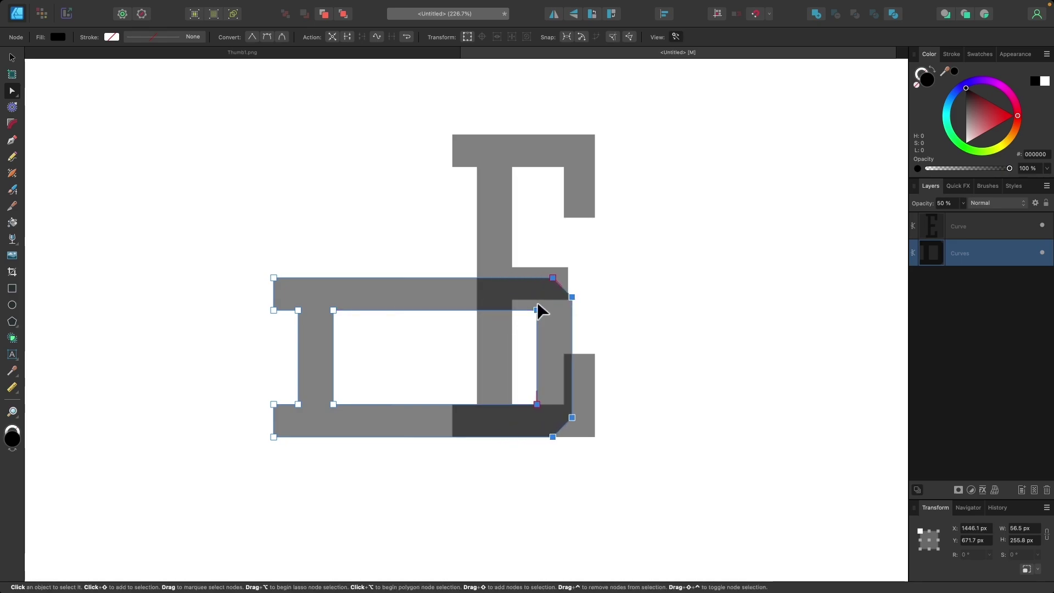
pyautogui.click(12, 57)
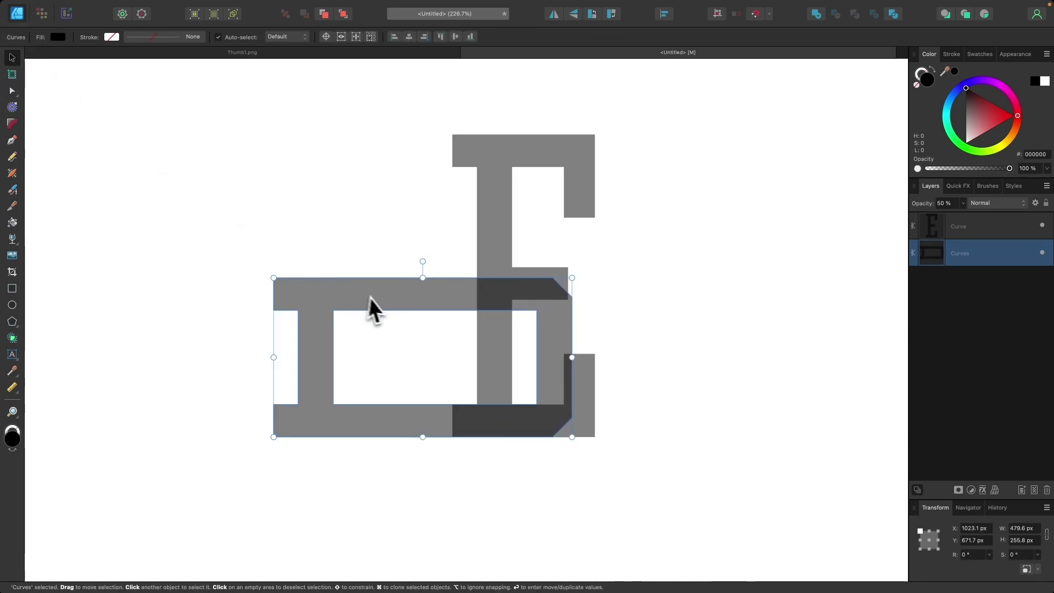
pyautogui.moveTo(369, 301); pyautogui.dragTo(487, 216)
pyautogui.hscroll(2, 470, 221)
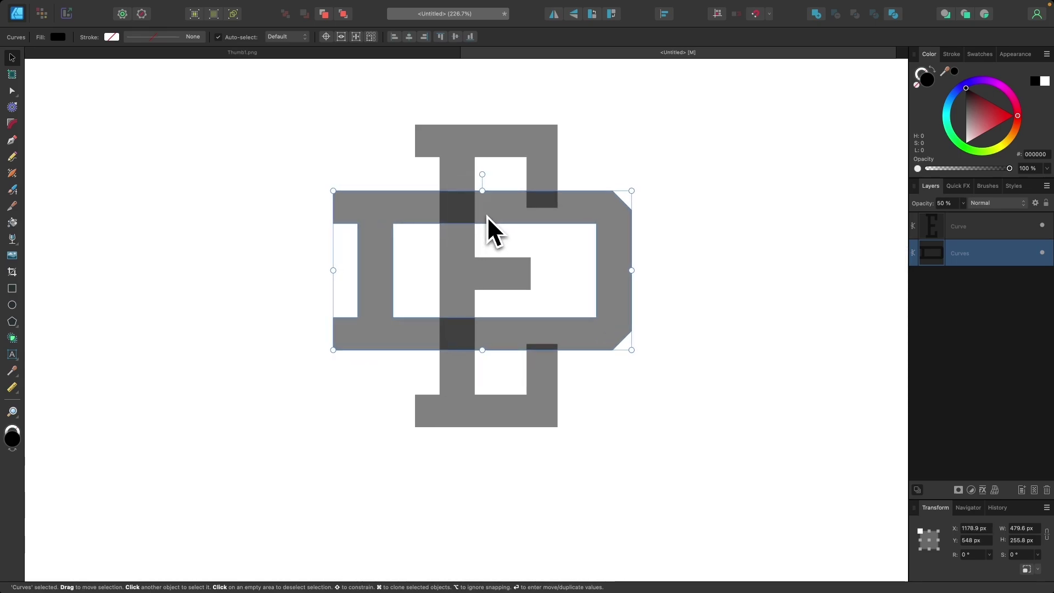
# Drop the D's upper nodes another 20 px to lower its top bar.
pyautogui.click(12, 91)
pyautogui.moveTo(294, 160); pyautogui.dragTo(654, 250)
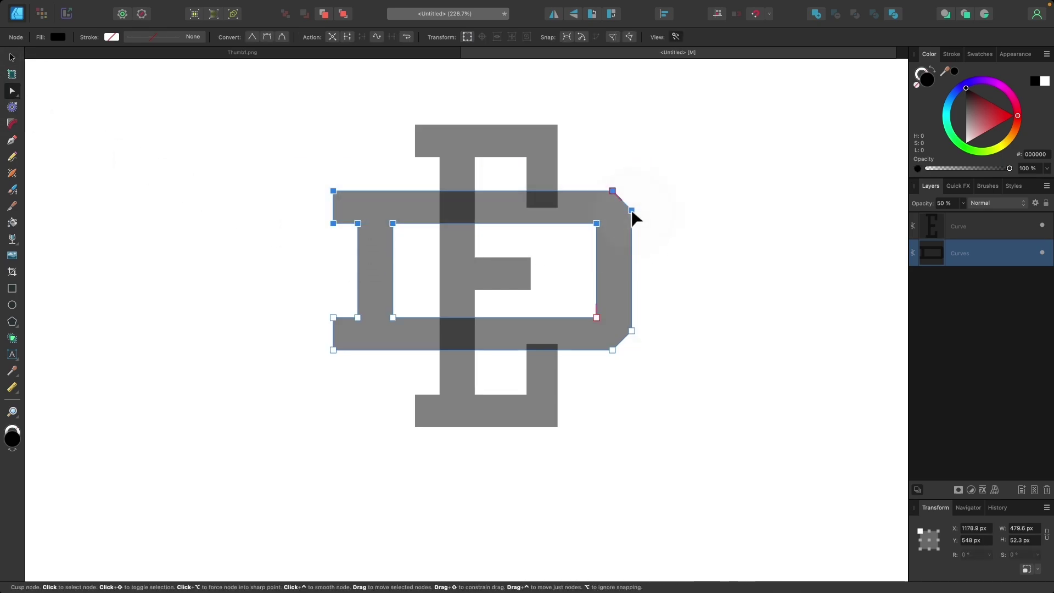
pyautogui.moveTo(631, 211); pyautogui.dragTo(632, 223)
pyautogui.click(12, 57)
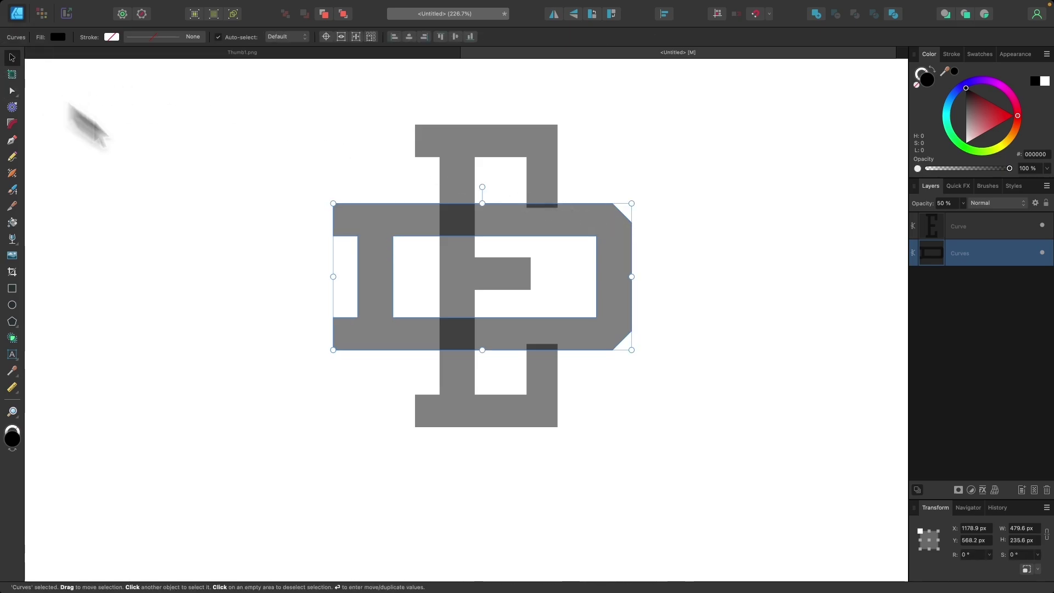
# Select both letters and align their centres horizontally and vertically.
pyautogui.click(665, 506)
pyautogui.moveTo(686, 479); pyautogui.dragTo(253, 99)
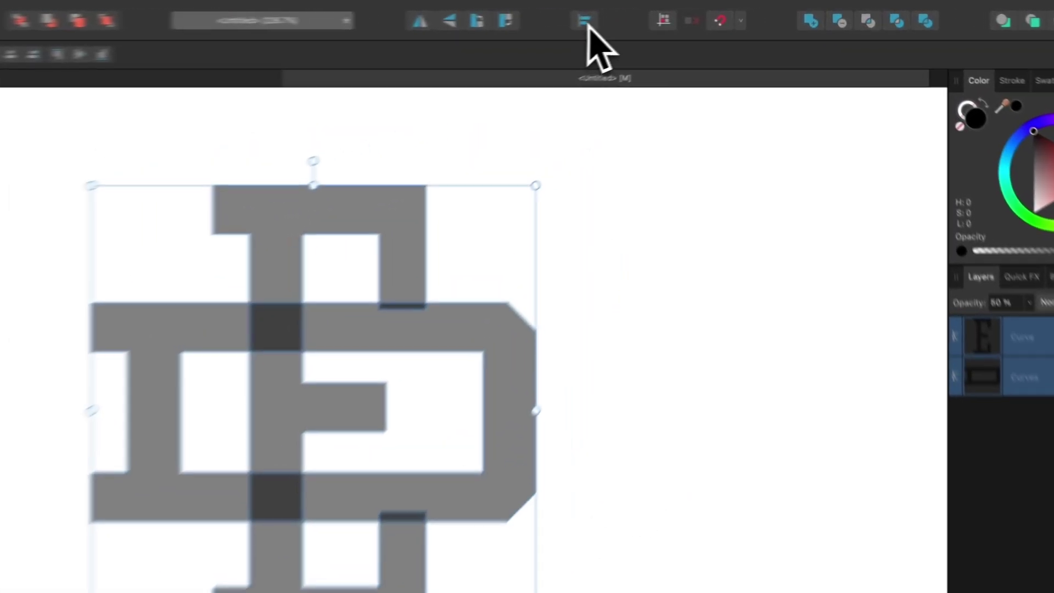
pyautogui.click(664, 13)
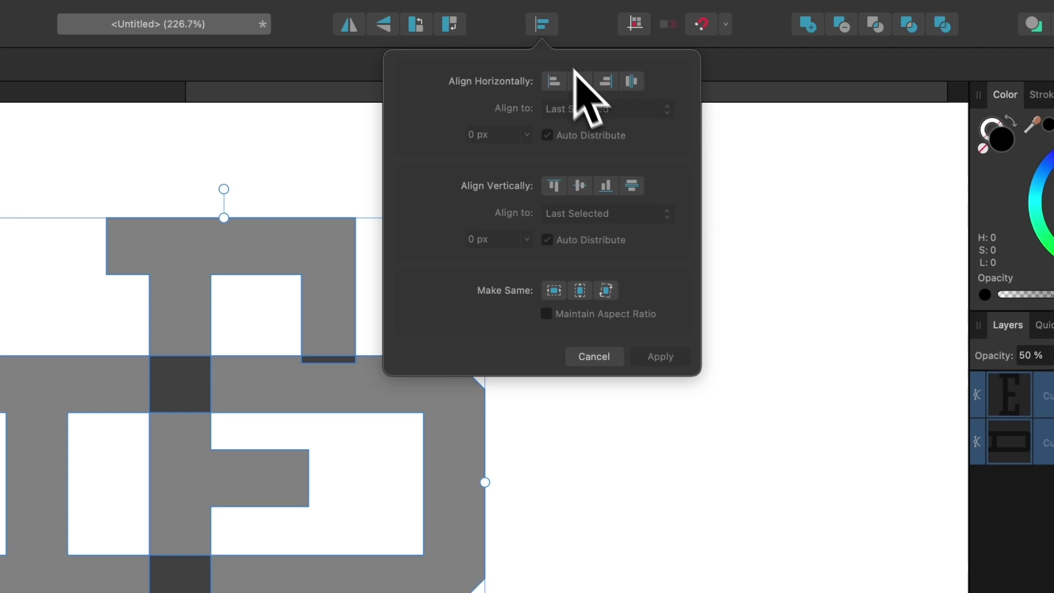
pyautogui.click(580, 76)
pyautogui.click(579, 185)
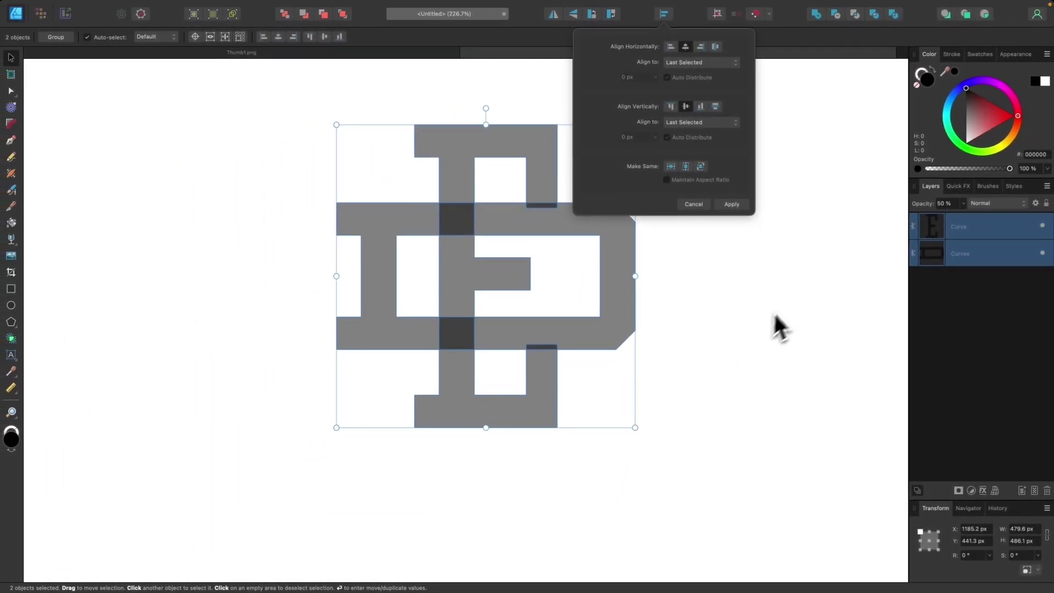
pyautogui.click(795, 297)
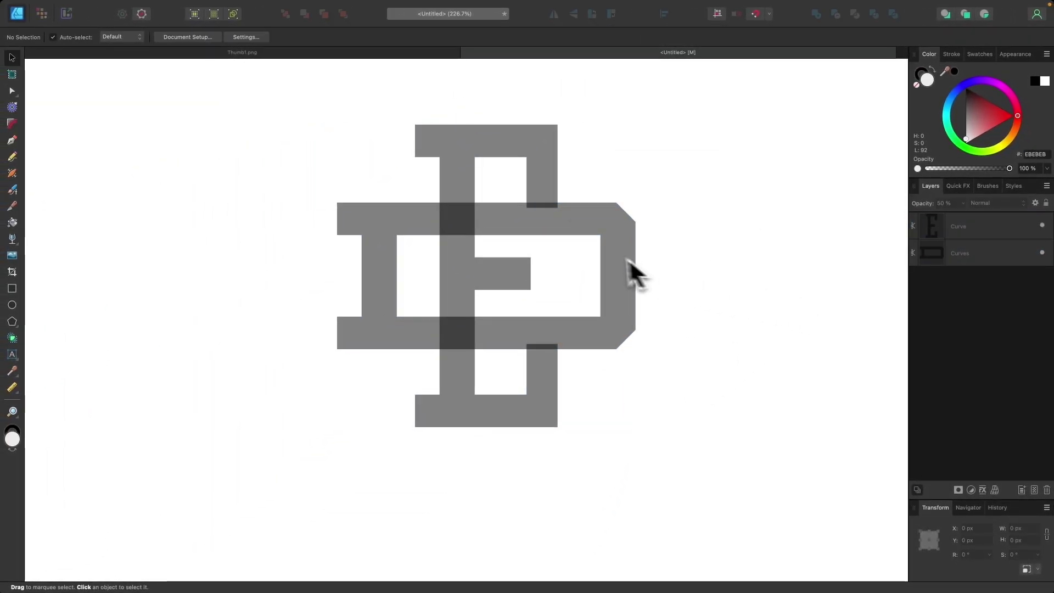
# Select the E's top and bottom serif end nodes and shorten them in Transform Mode.
pyautogui.scroll(3, 601, 256)
pyautogui.click(532, 165)
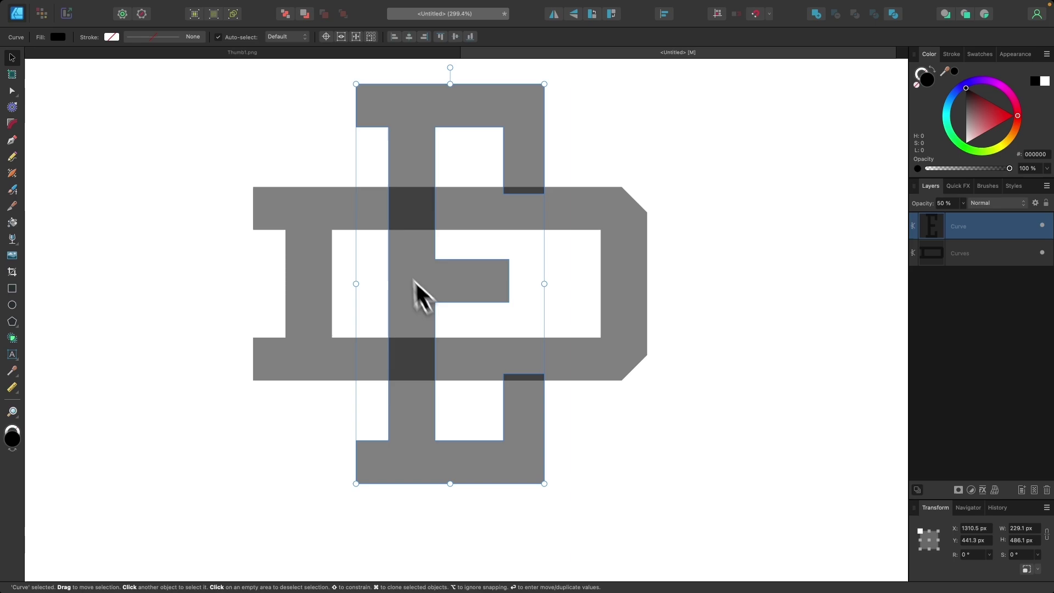
pyautogui.click(19, 91)
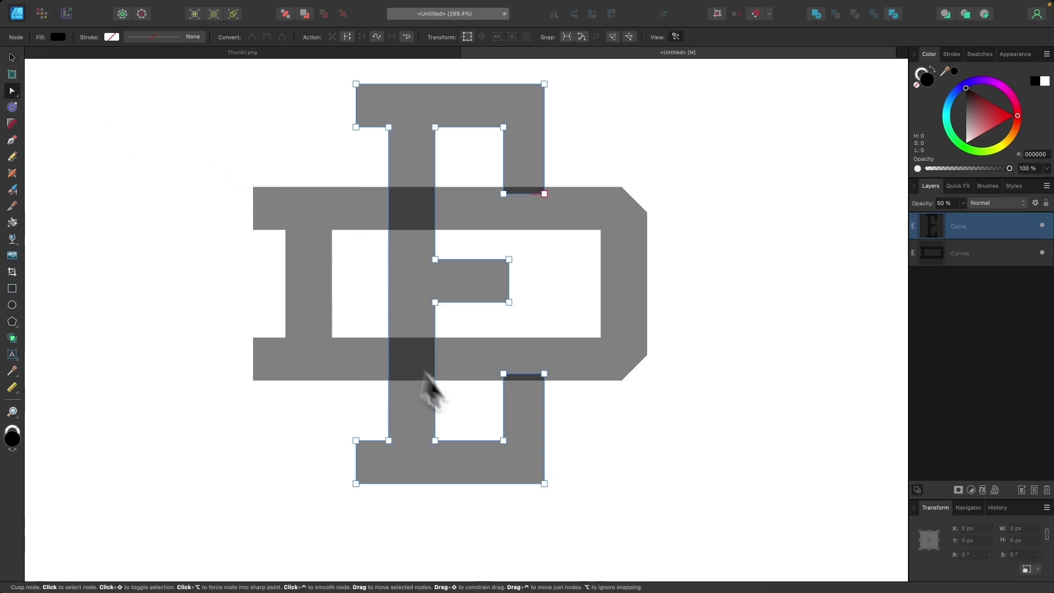
pyautogui.moveTo(493, 361); pyautogui.dragTo(490, 359)
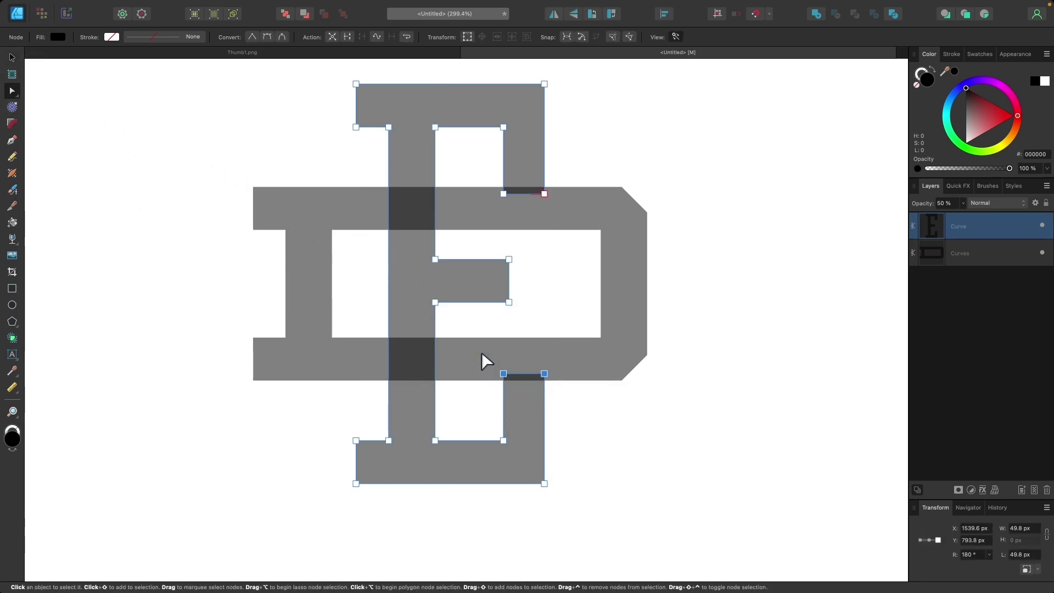
pyautogui.moveTo(483, 177); pyautogui.dragTo(482, 176)
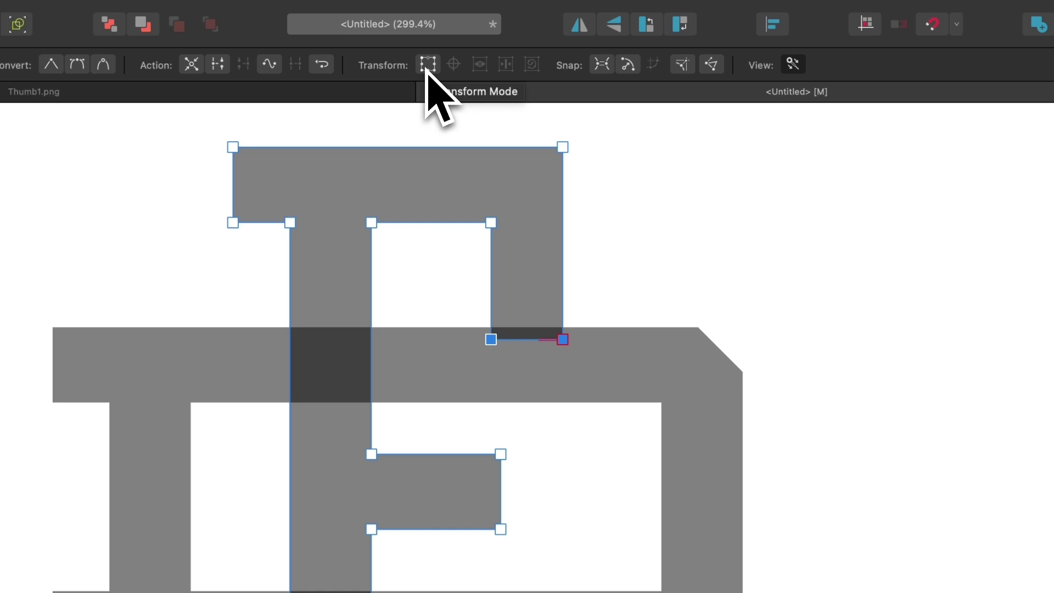
pyautogui.click(428, 64)
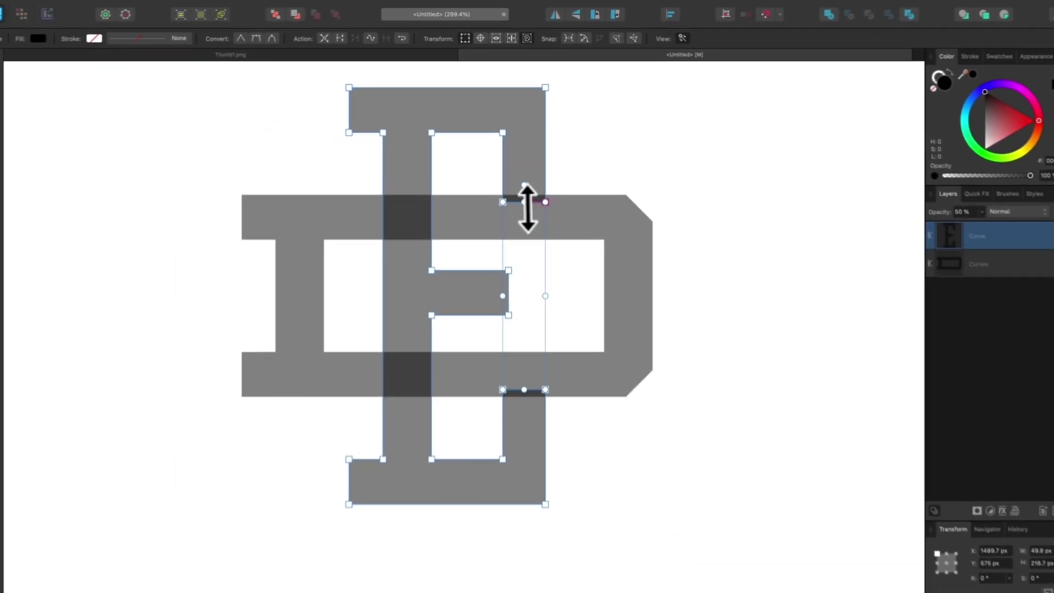
pyautogui.moveTo(527, 204); pyautogui.dragTo(523, 165)
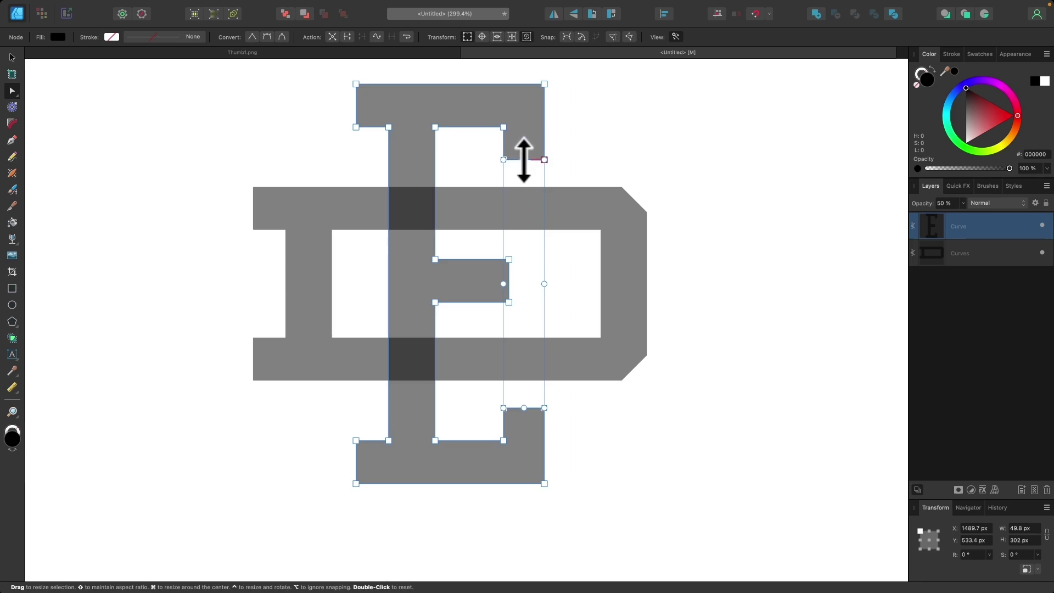
# Turn off Transform Mode, return to the Move Tool, and deselect the E.
pyautogui.click(467, 36)
pyautogui.click(12, 57)
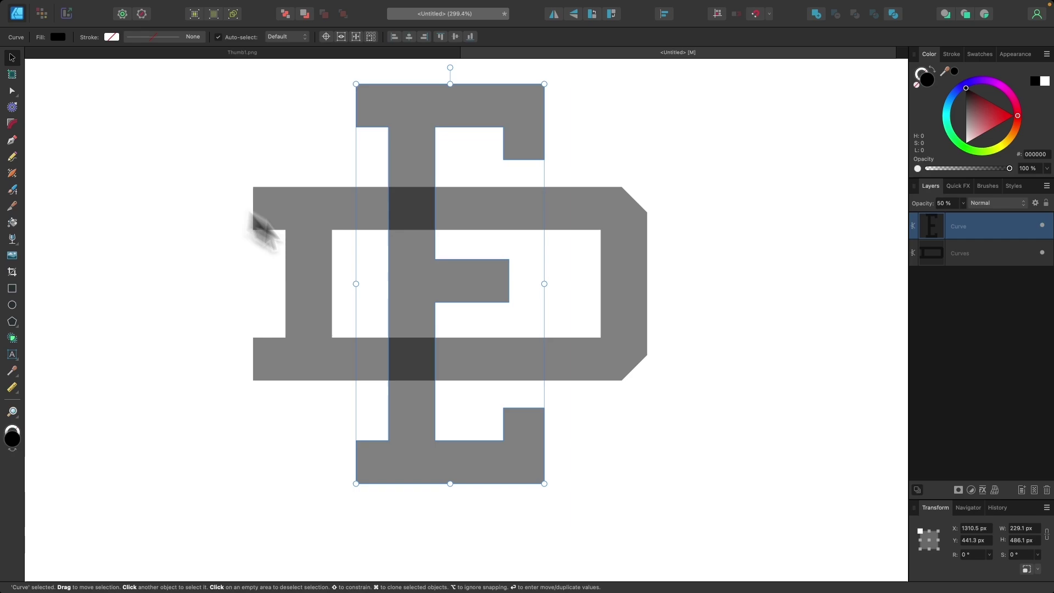
pyautogui.scroll(-5, 388, 310)
pyautogui.click(578, 347)
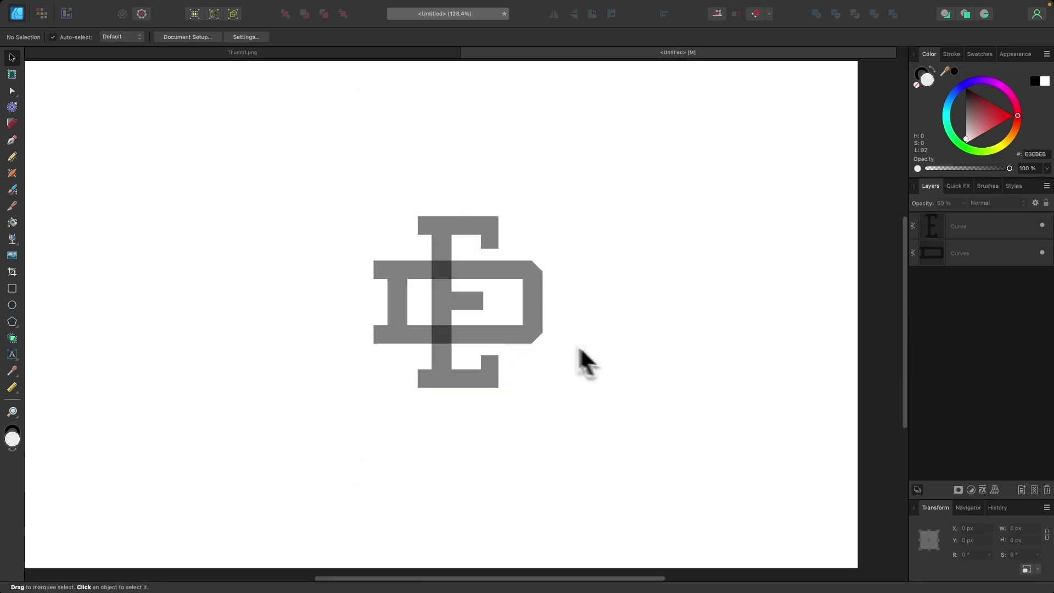
pyautogui.scroll(4, 466, 305)
pyautogui.scroll(-3, 467, 305)
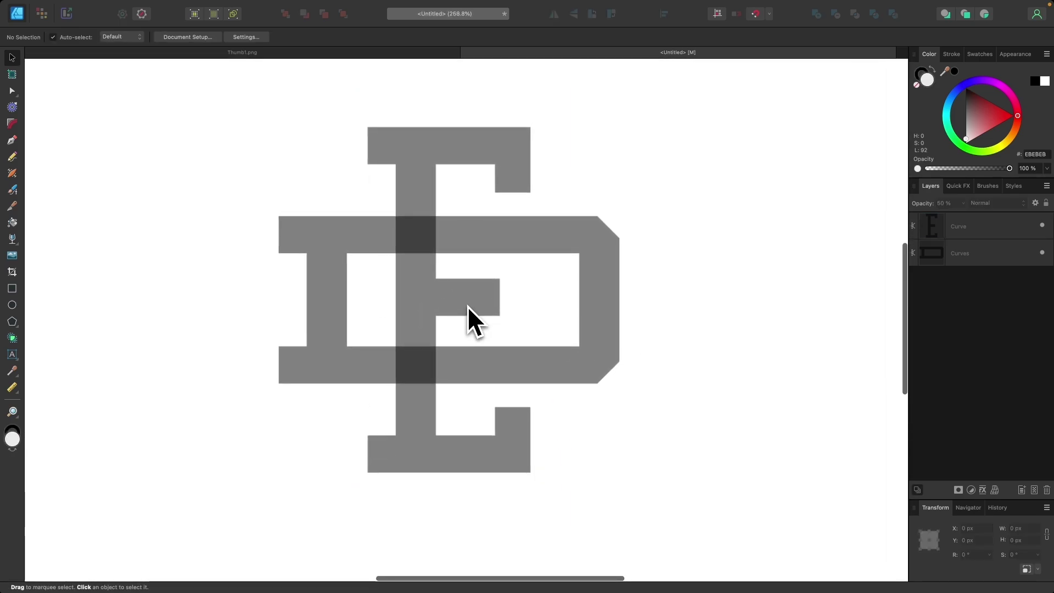
pyautogui.scroll(2, 421, 245)
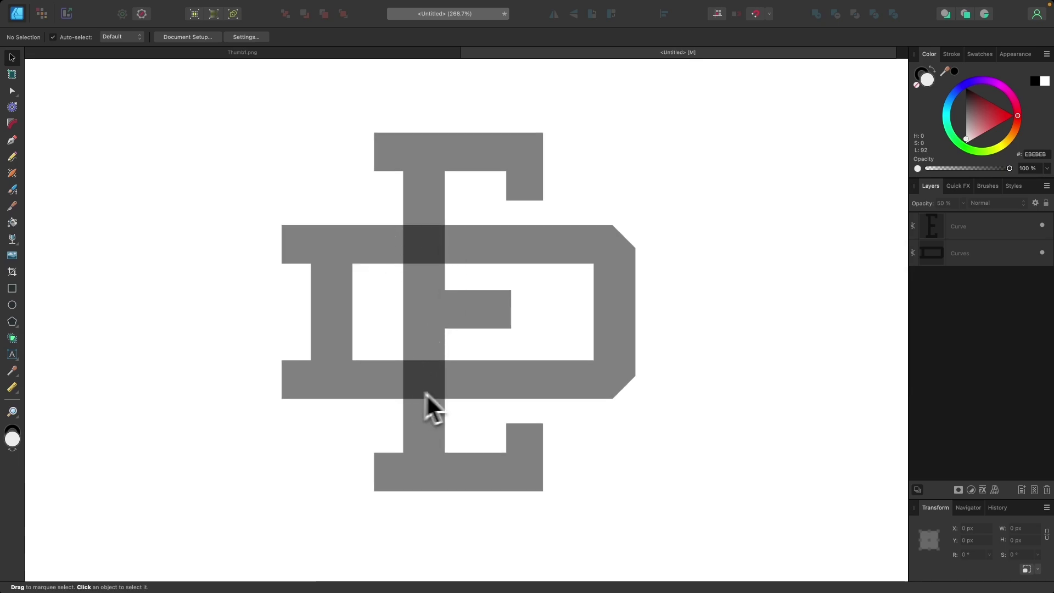
pyautogui.click(429, 53)
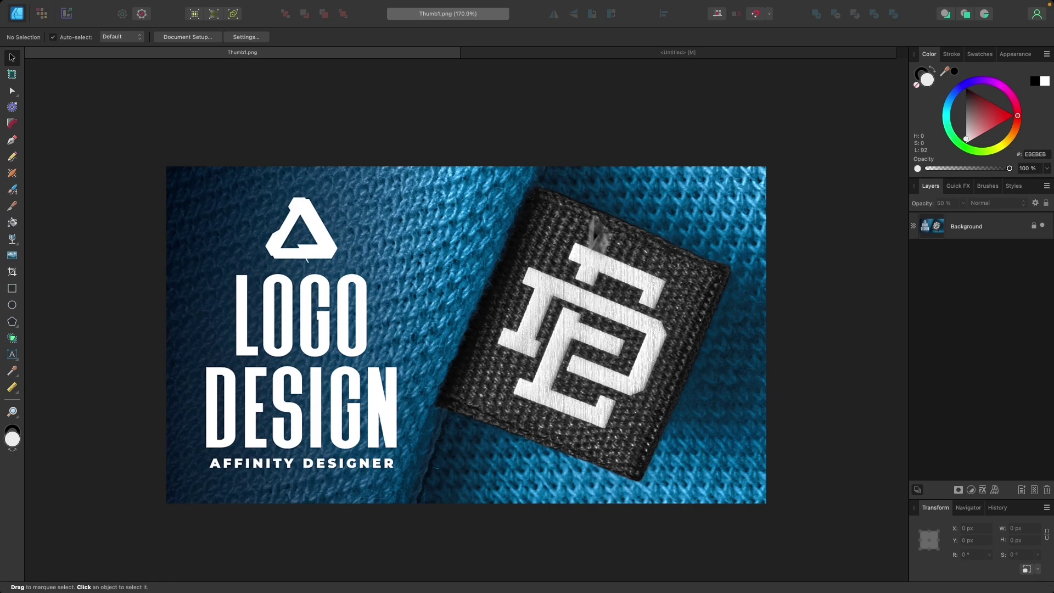
pyautogui.click(680, 53)
pyautogui.scroll(-2, 582, 508)
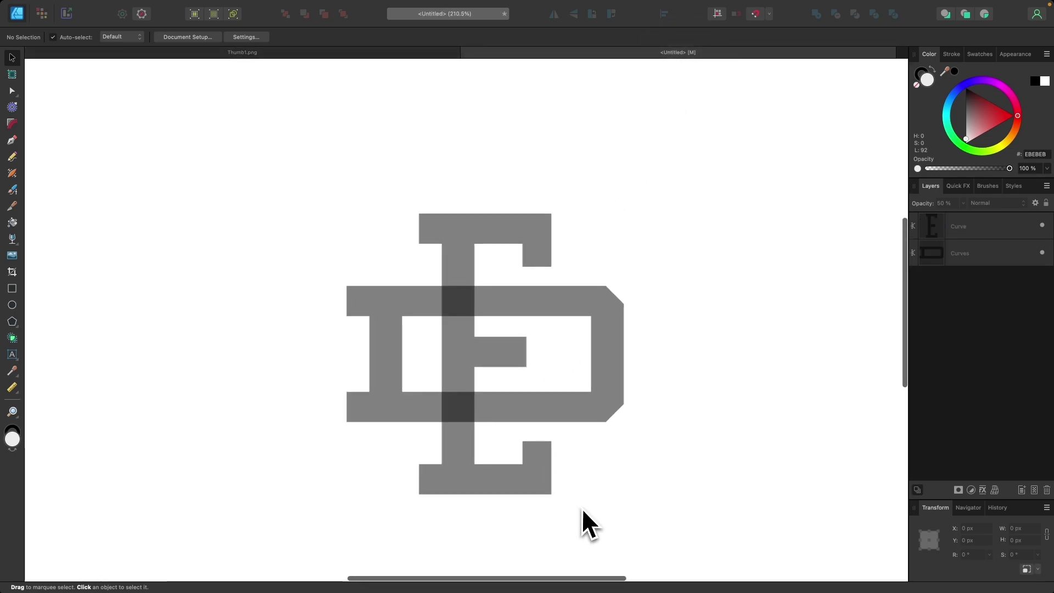
pyautogui.moveTo(649, 514); pyautogui.dragTo(259, 163)
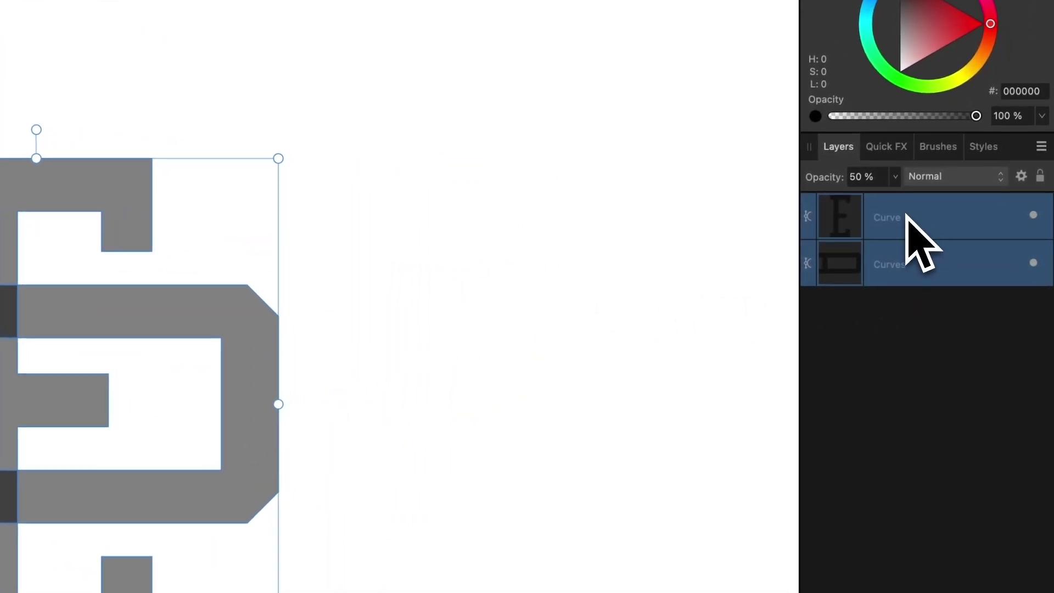
# Duplicate both letter curves and fill the copies pure red FF0000.
pyautogui.rightClick(969, 226)
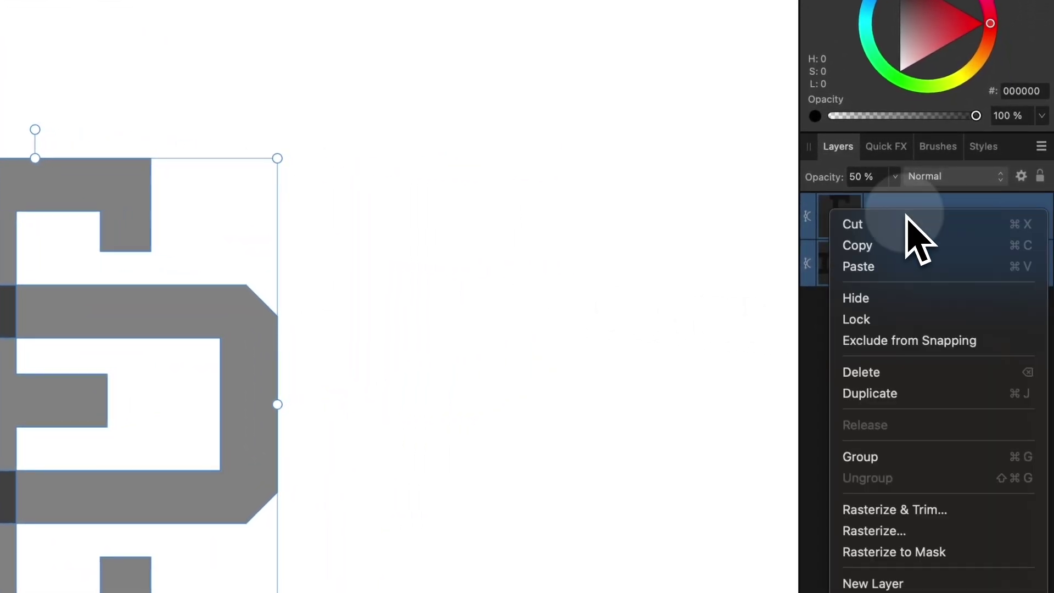
pyautogui.click(901, 391)
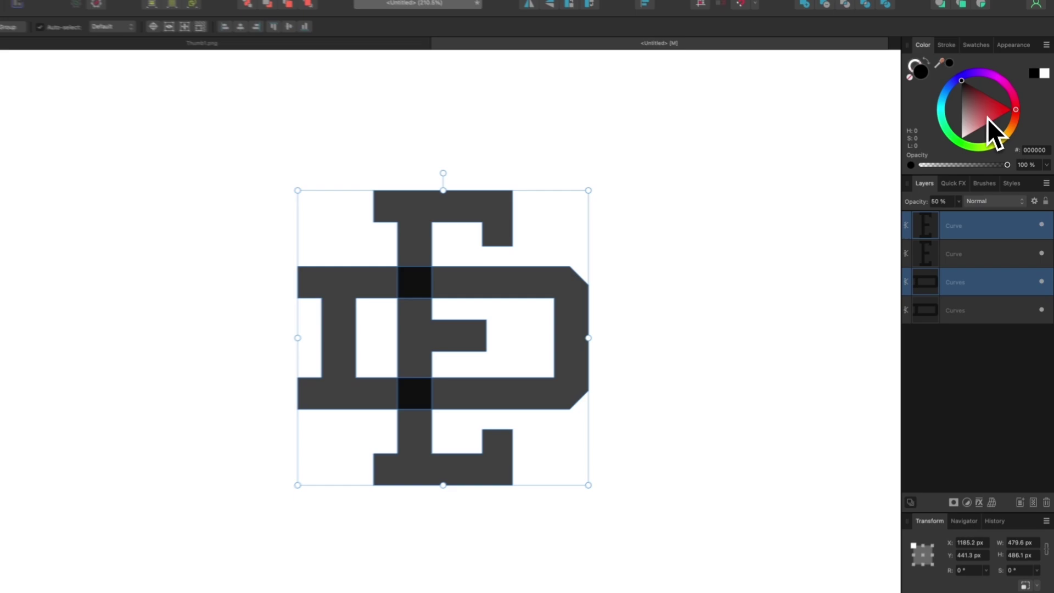
pyautogui.moveTo(988, 120); pyautogui.dragTo(1044, 138)
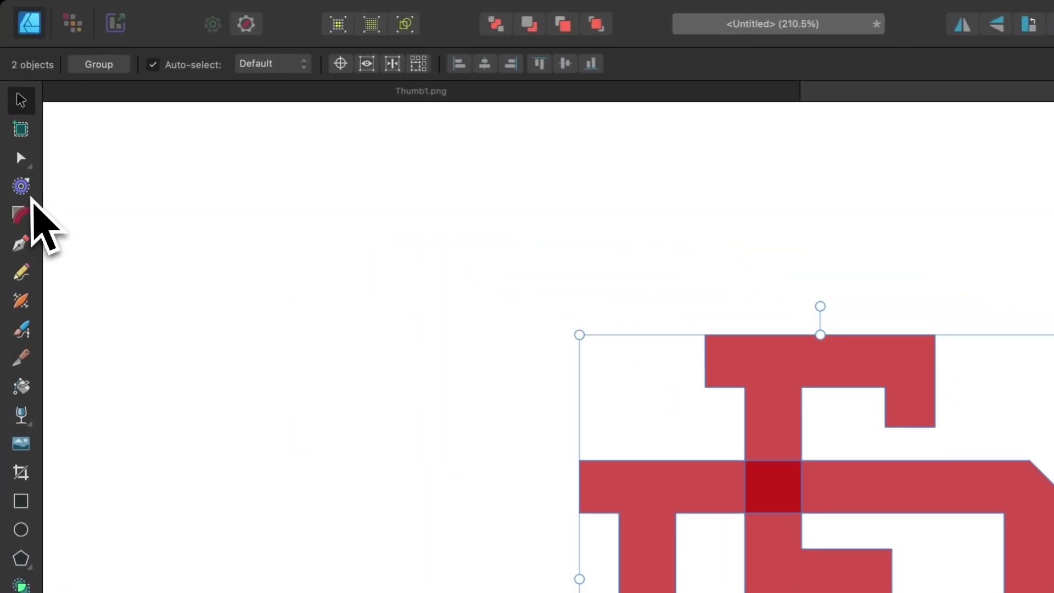
# Add a 17.1 px pink contour to the red letters, then select all four letter curves.
pyautogui.click(27, 195)
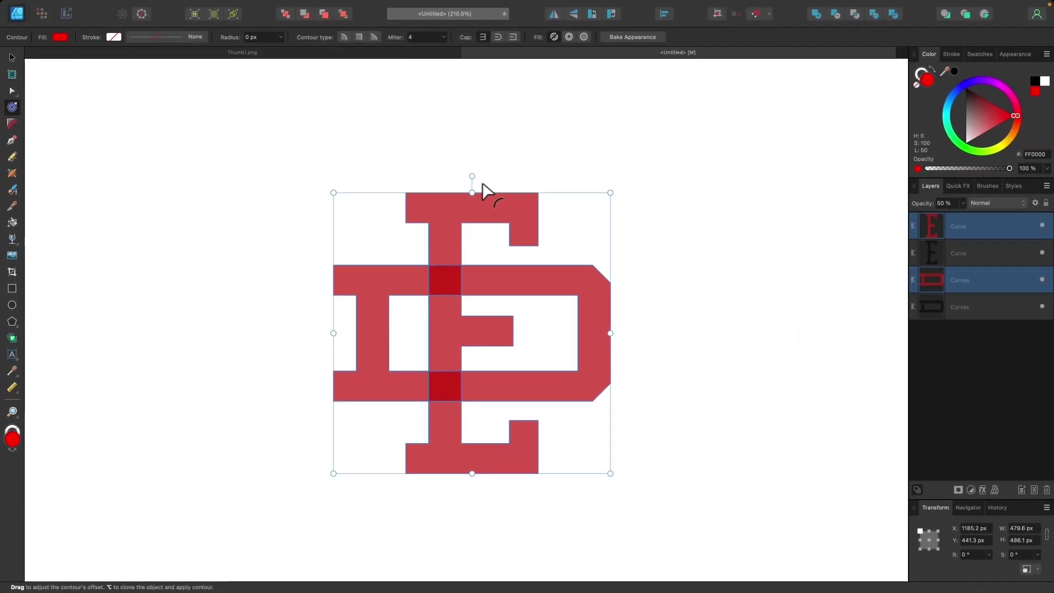
pyautogui.moveTo(471, 185); pyautogui.dragTo(482, 182)
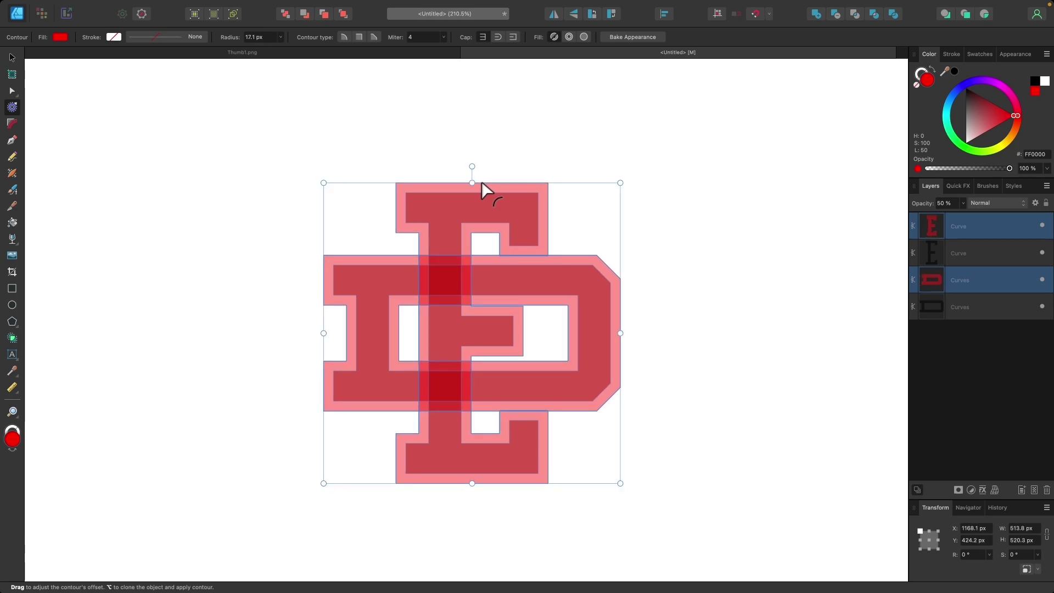
pyautogui.scroll(-3, 486, 384)
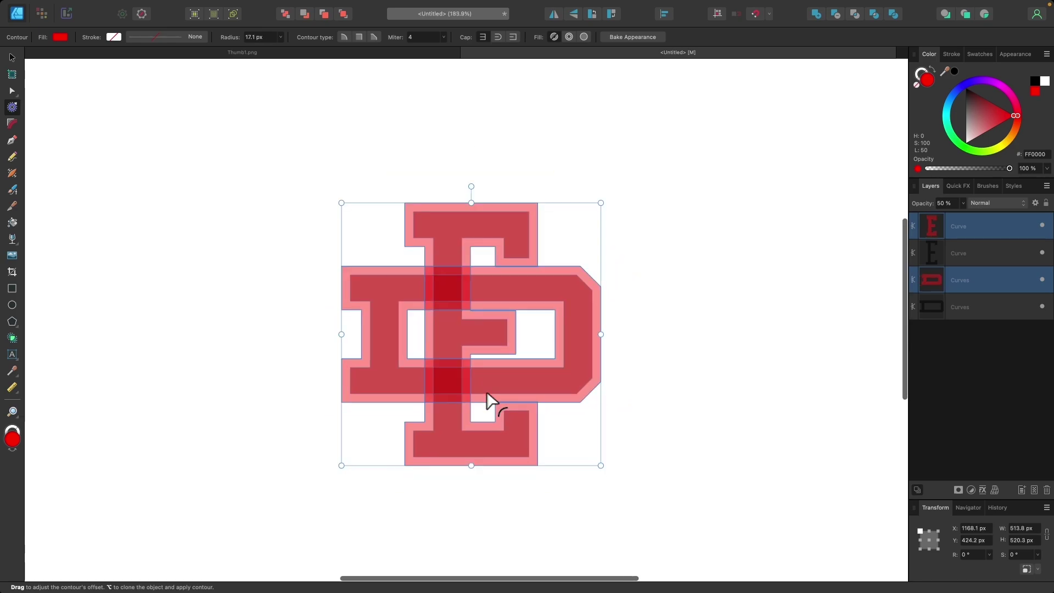
pyautogui.click(12, 57)
pyautogui.moveTo(679, 503); pyautogui.dragTo(194, 120)
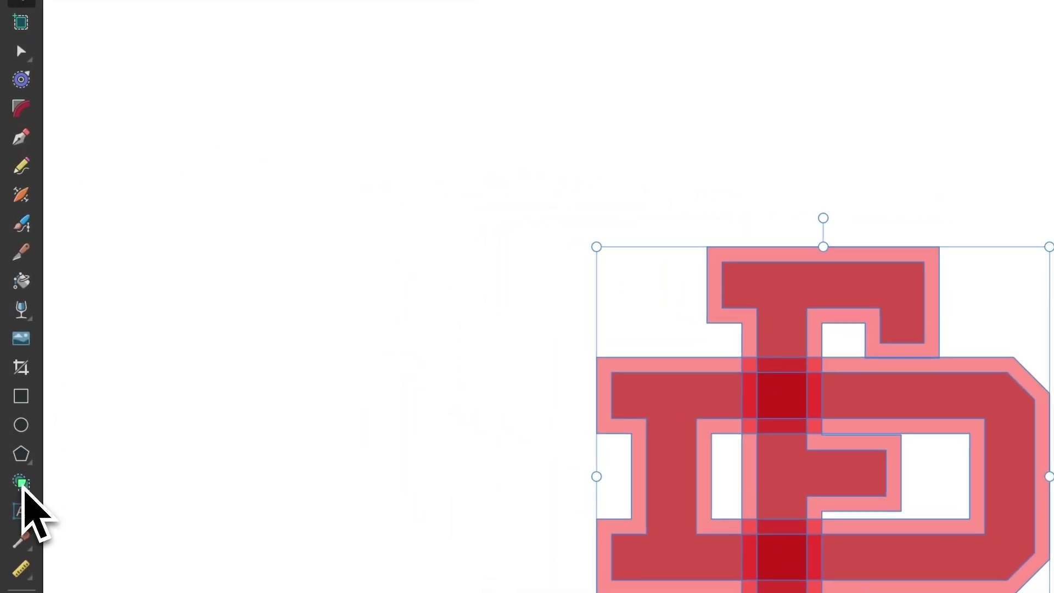
# Set the Shape Builder to subtract and delete the outer bands around the E top and D sides.
pyautogui.click(13, 339)
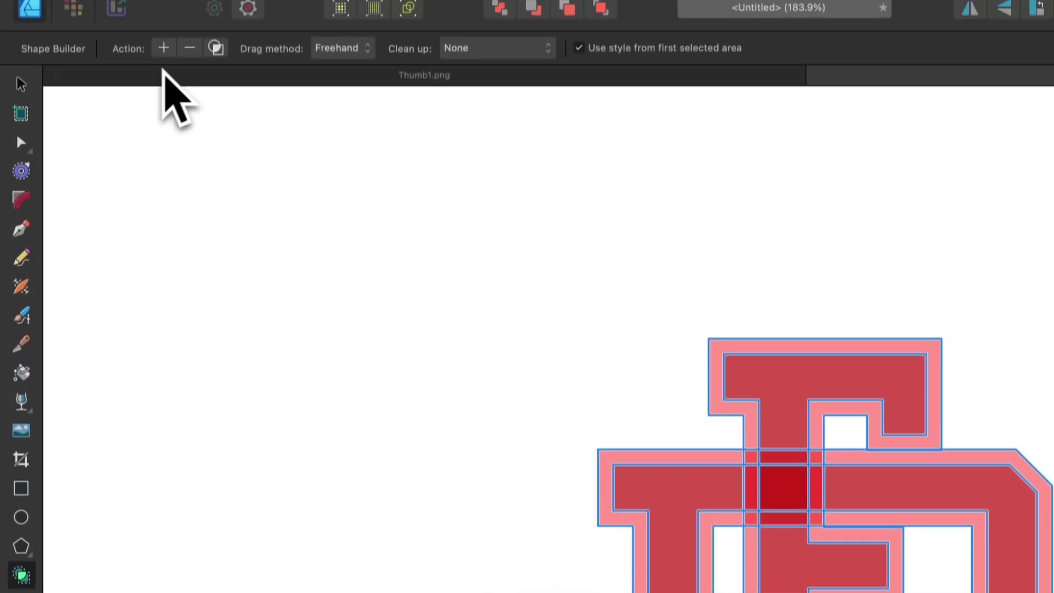
pyautogui.click(189, 0)
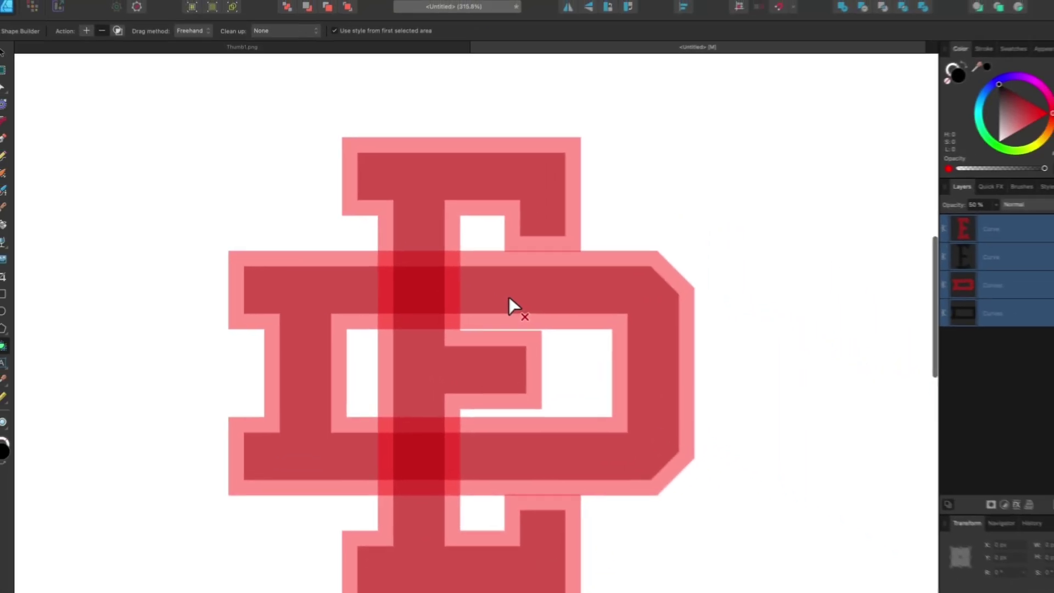
pyautogui.click(348, 211)
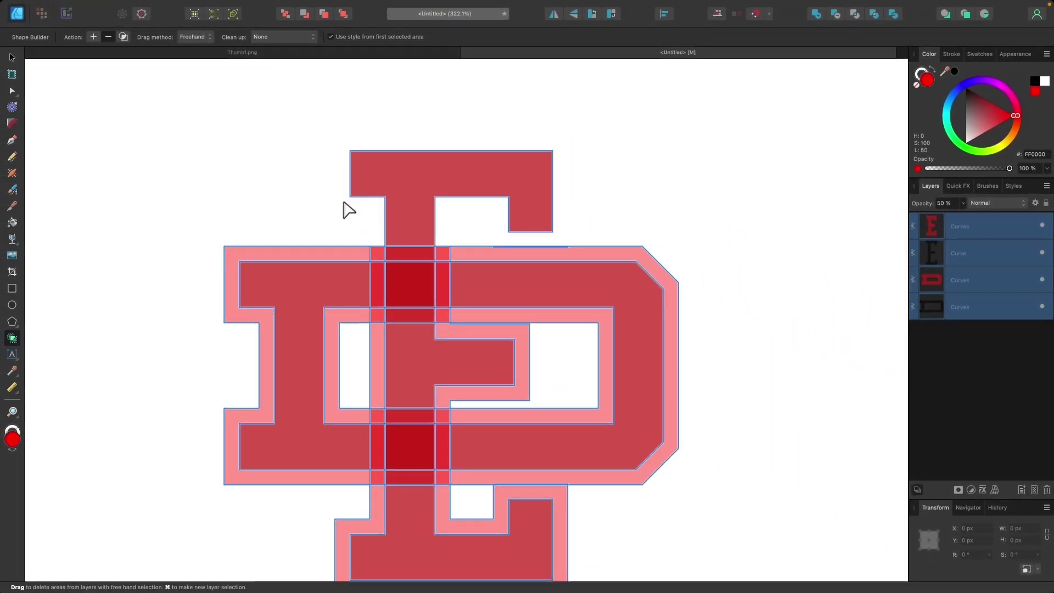
pyautogui.click(310, 251)
pyautogui.click(522, 254)
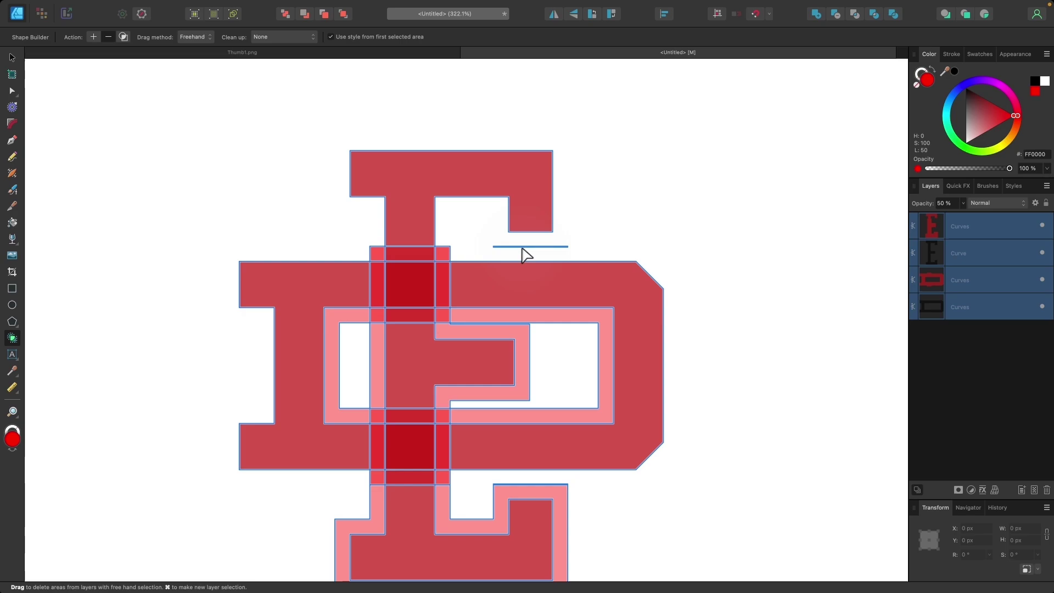
pyautogui.moveTo(547, 245); pyautogui.dragTo(564, 251)
# Delete the pink offset bands inside the D, around the I gap, beside the E stem and lower E.
pyautogui.scroll(-2, 680, 281)
pyautogui.click(616, 299)
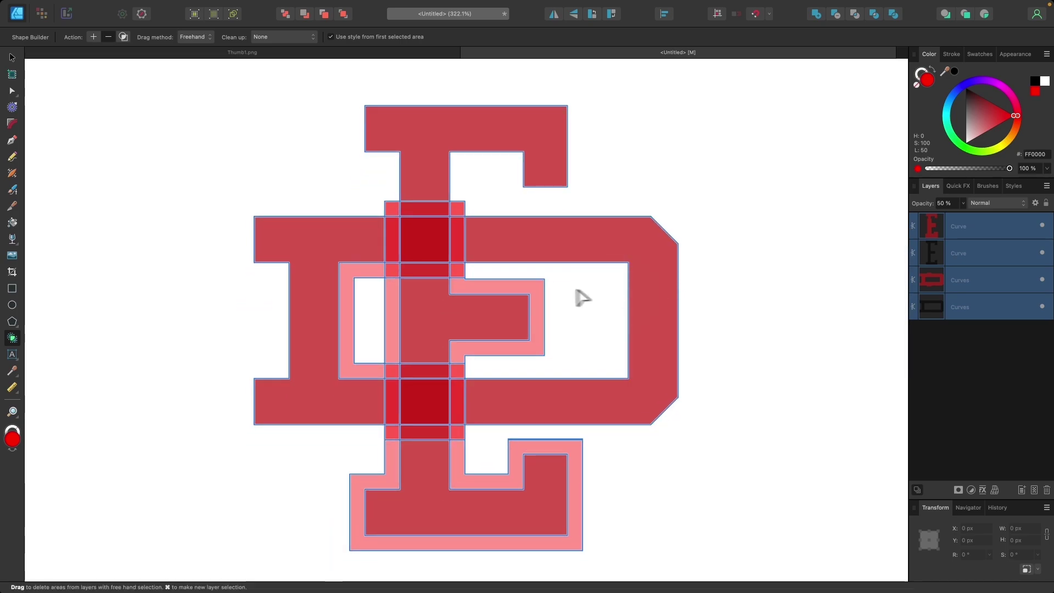
pyautogui.click(537, 295)
pyautogui.click(351, 282)
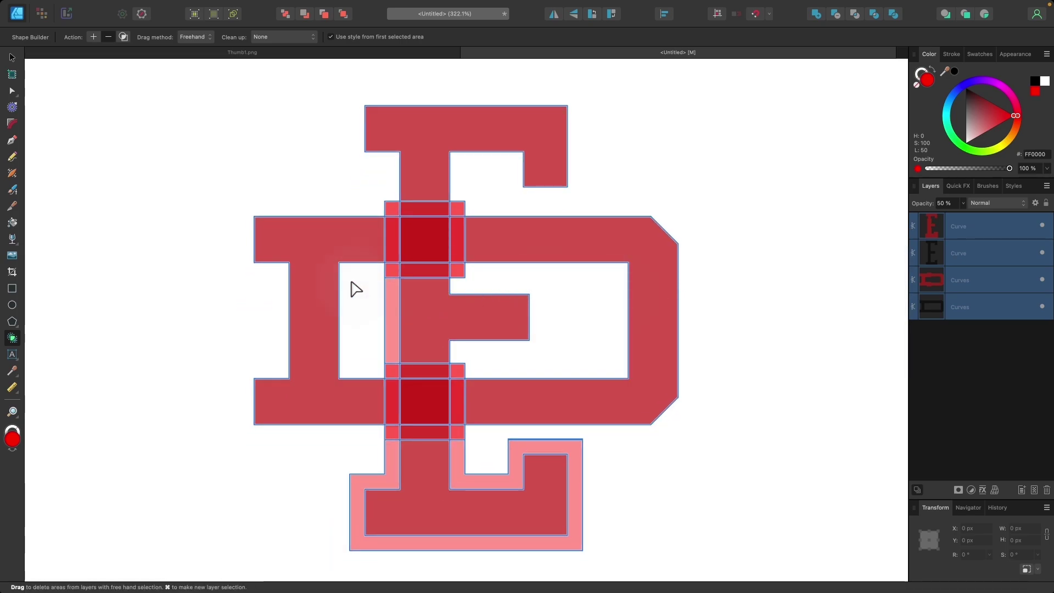
pyautogui.click(389, 298)
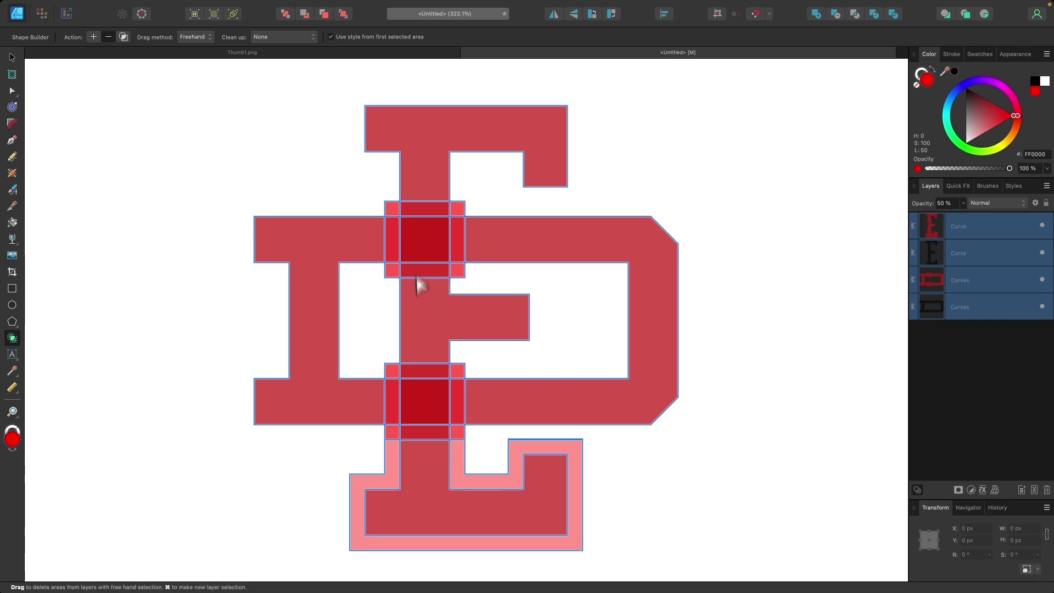
pyautogui.scroll(-2, 477, 390)
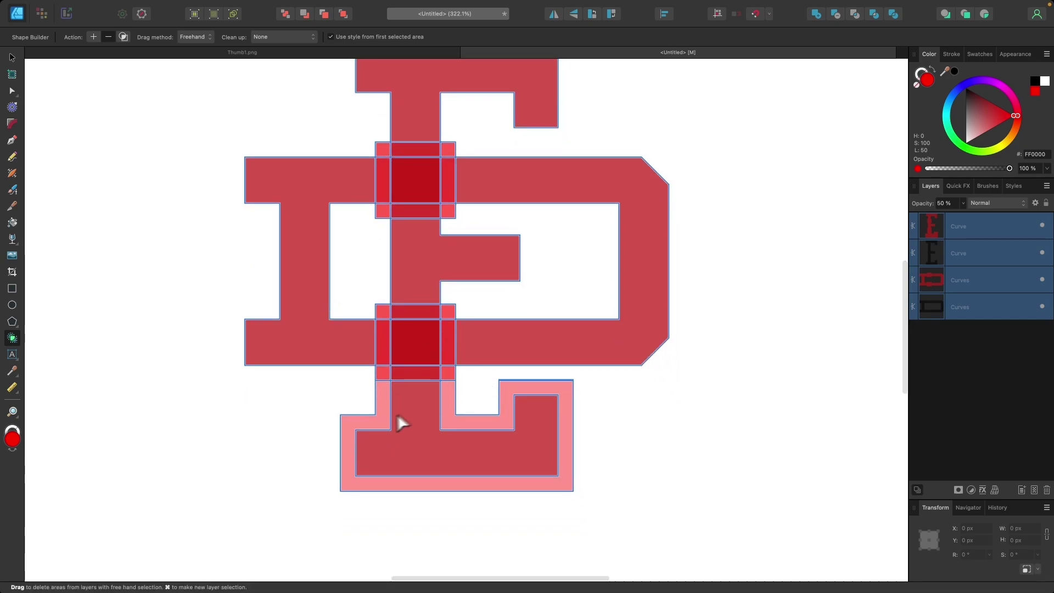
pyautogui.click(376, 419)
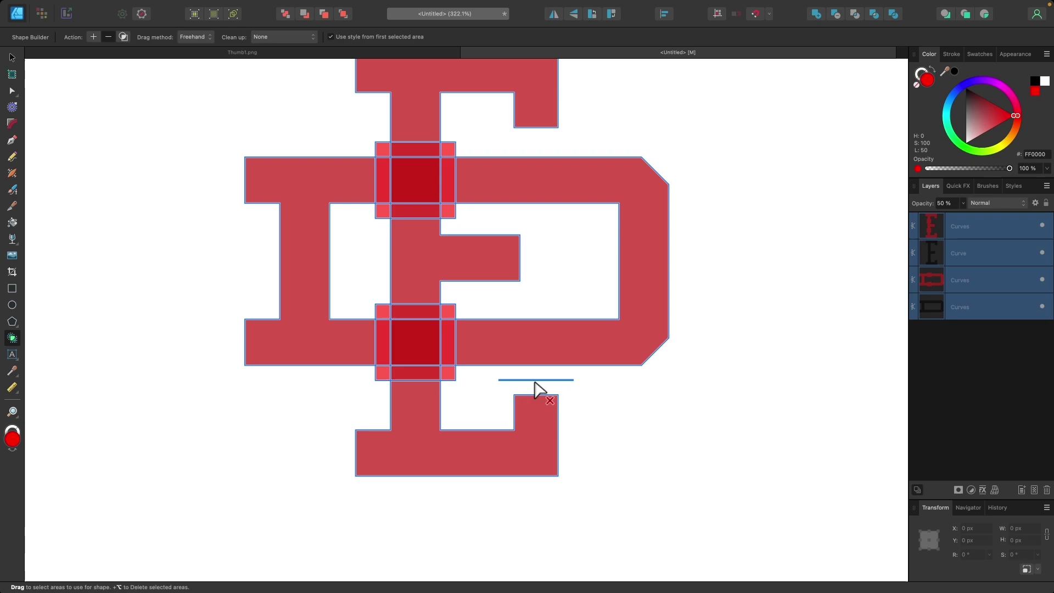
# Cut away the corner pieces around the top letter crossing.
pyautogui.scroll(2, 535, 377)
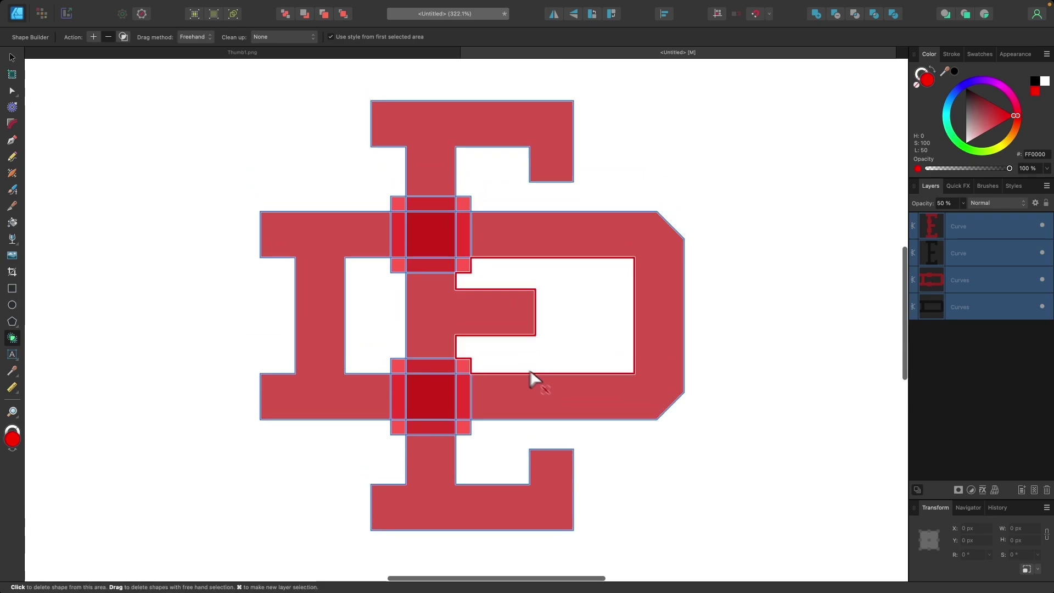
pyautogui.scroll(3, 472, 343)
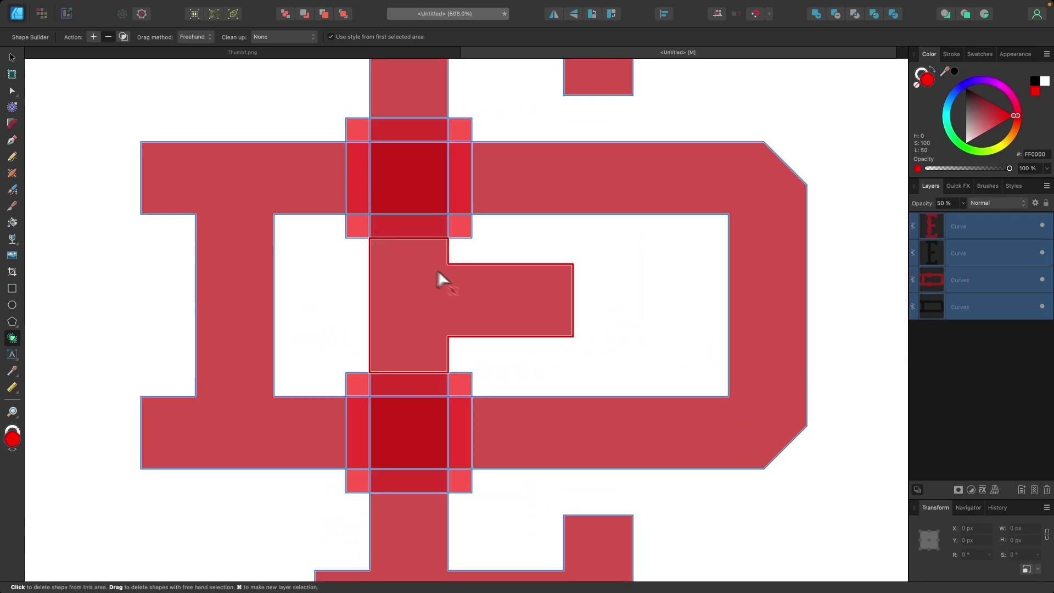
pyautogui.scroll(1, 439, 280)
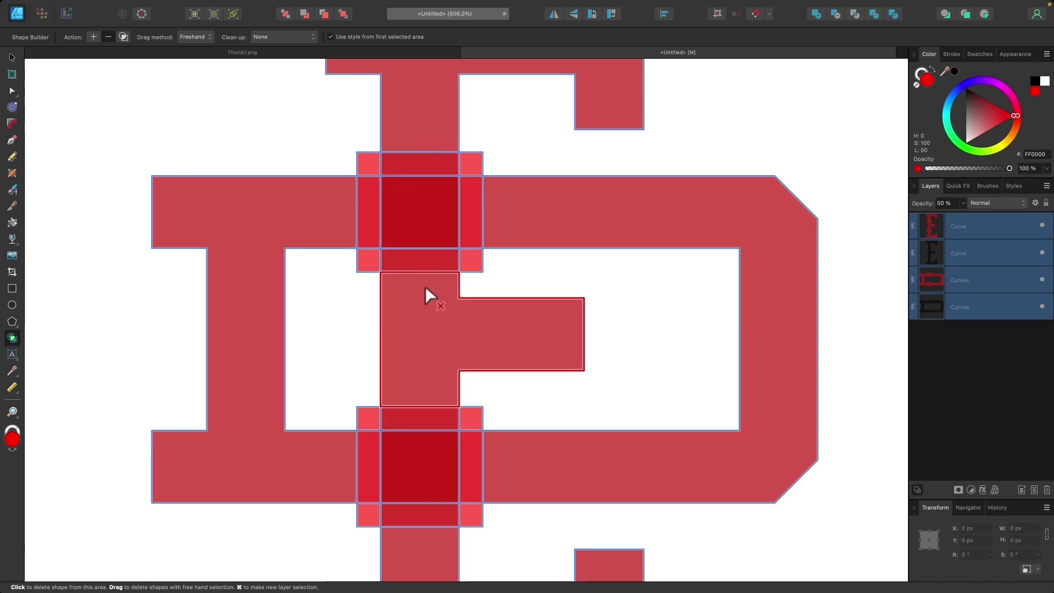
pyautogui.moveTo(373, 167); pyautogui.dragTo(466, 172)
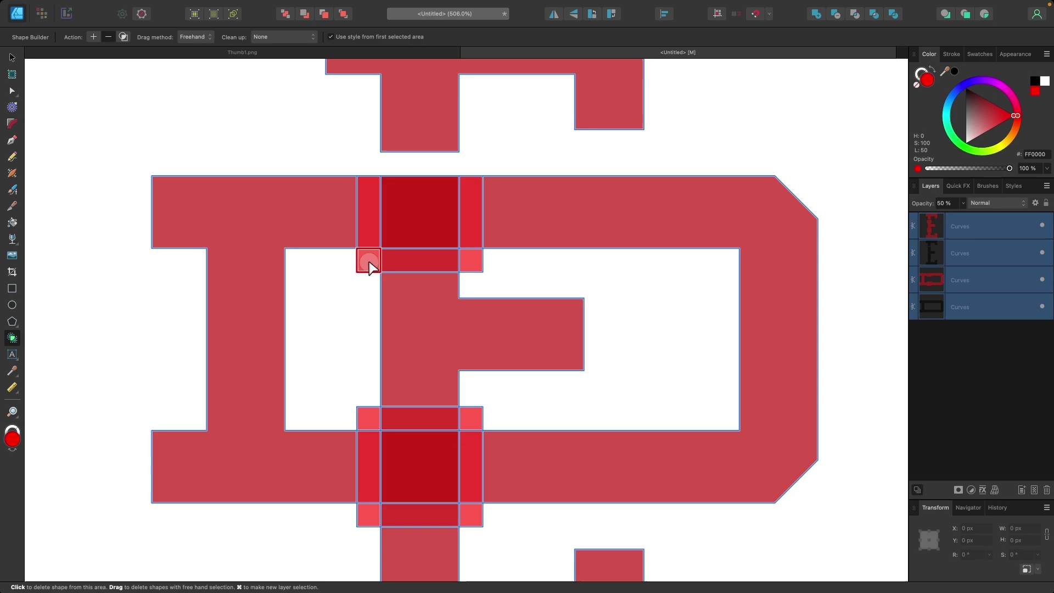
pyautogui.moveTo(368, 263); pyautogui.dragTo(472, 260)
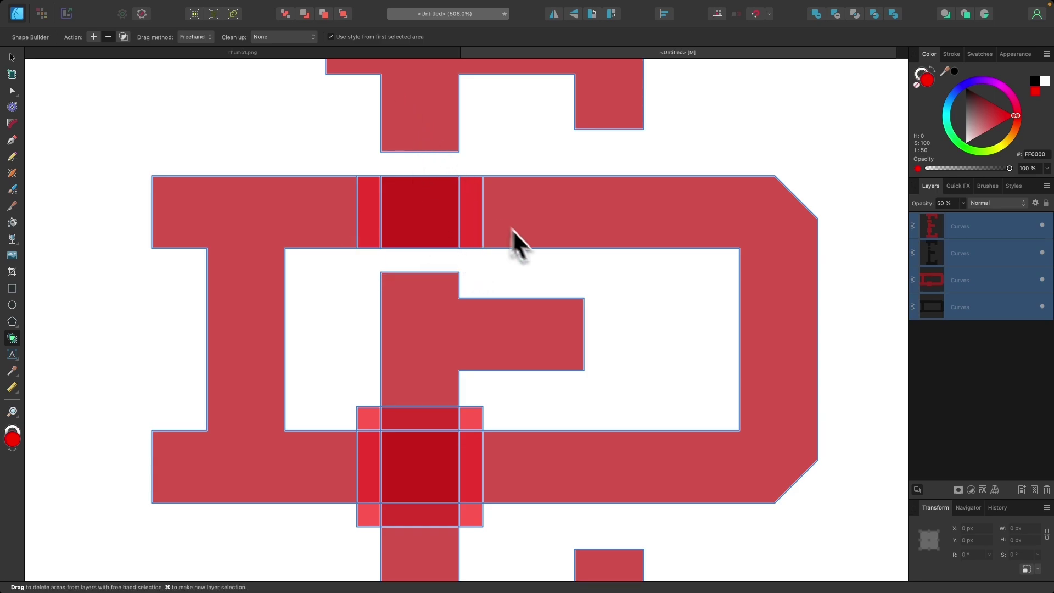
# Delete the left and right strips beside the lower crossing.
pyautogui.scroll(-5, 543, 252)
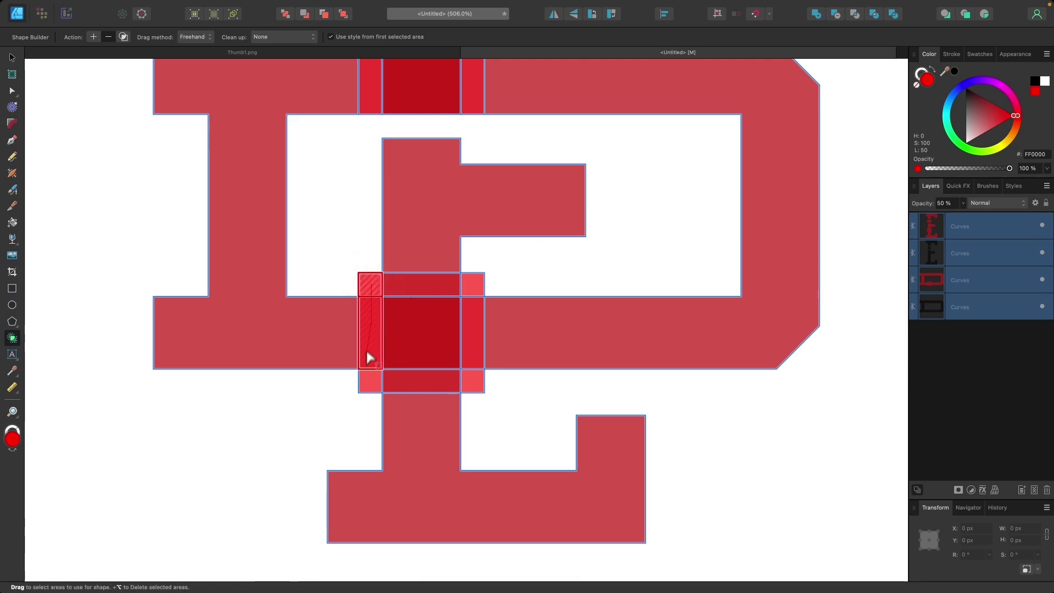
pyautogui.moveTo(366, 354); pyautogui.dragTo(364, 383)
pyautogui.moveTo(469, 290); pyautogui.dragTo(473, 305)
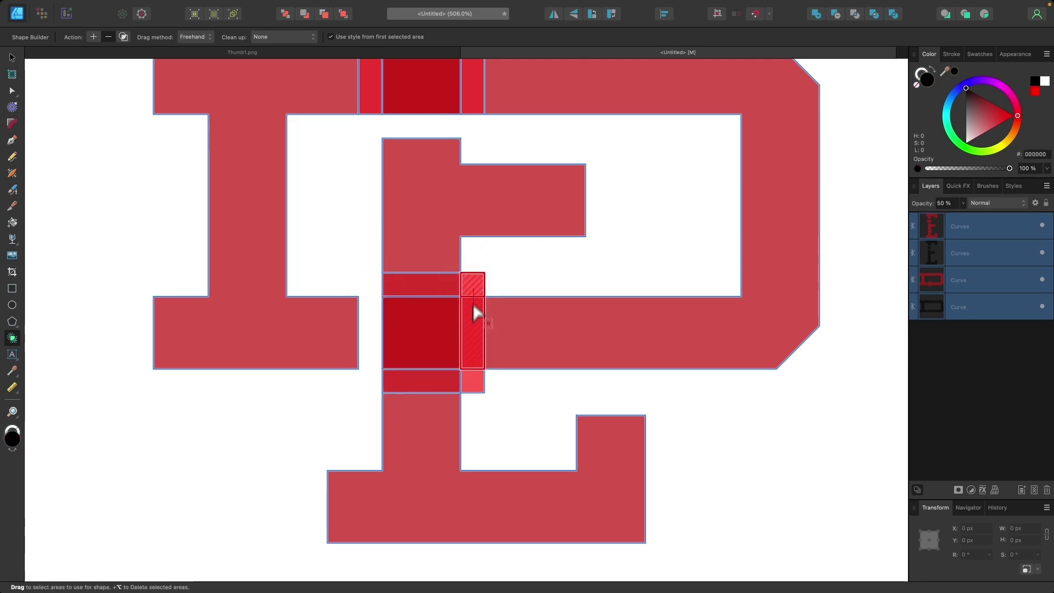
pyautogui.moveTo(472, 368); pyautogui.dragTo(471, 381)
pyautogui.scroll(-5, 471, 381)
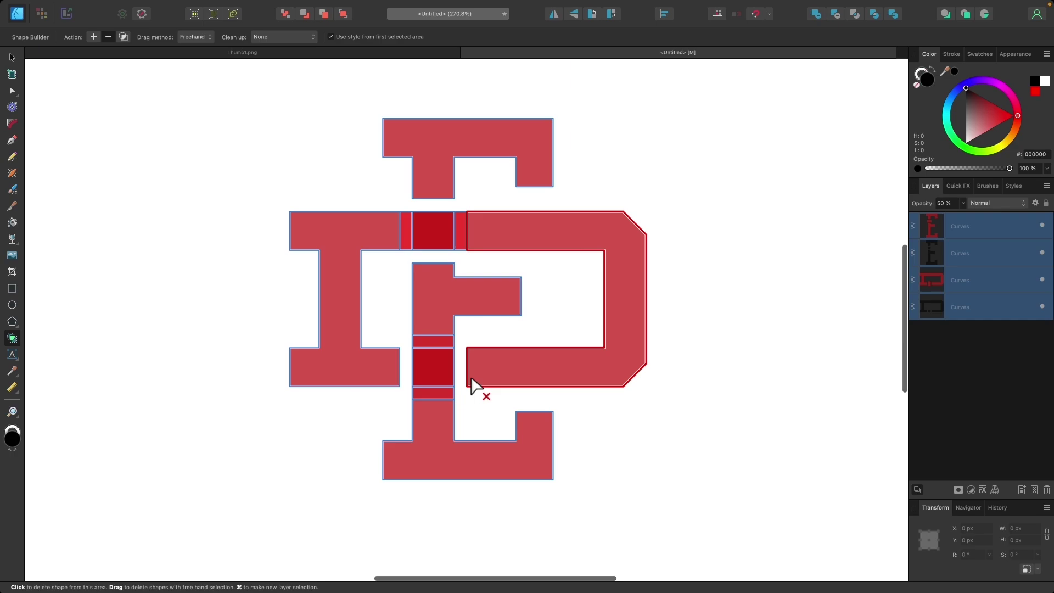
pyautogui.scroll(3, 471, 379)
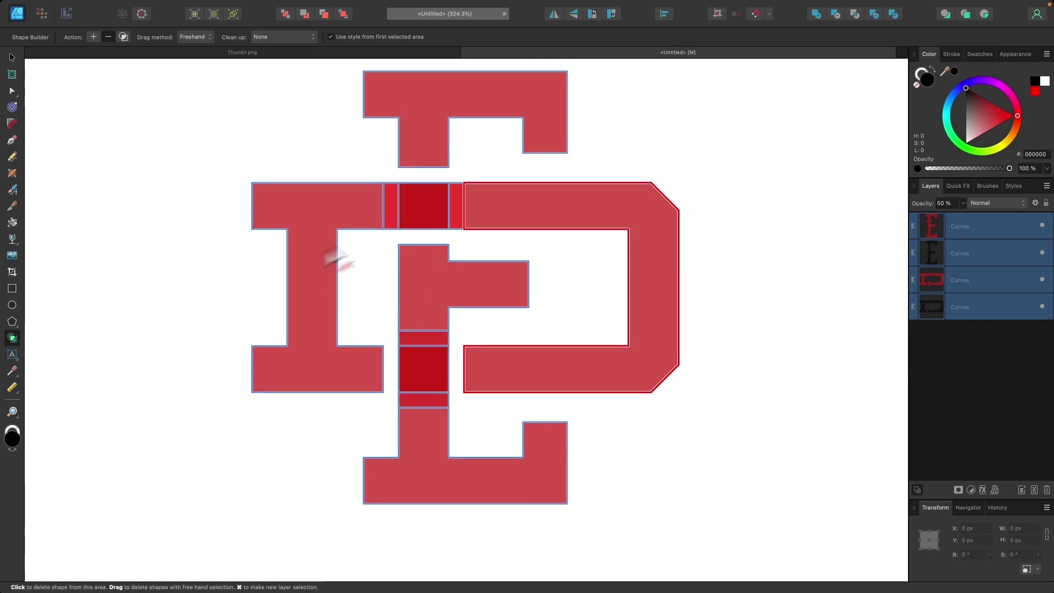
# With Shape Builder set to Add, merge the I/top bar/D, the lower E, and the top E piece.
pyautogui.click(95, 40)
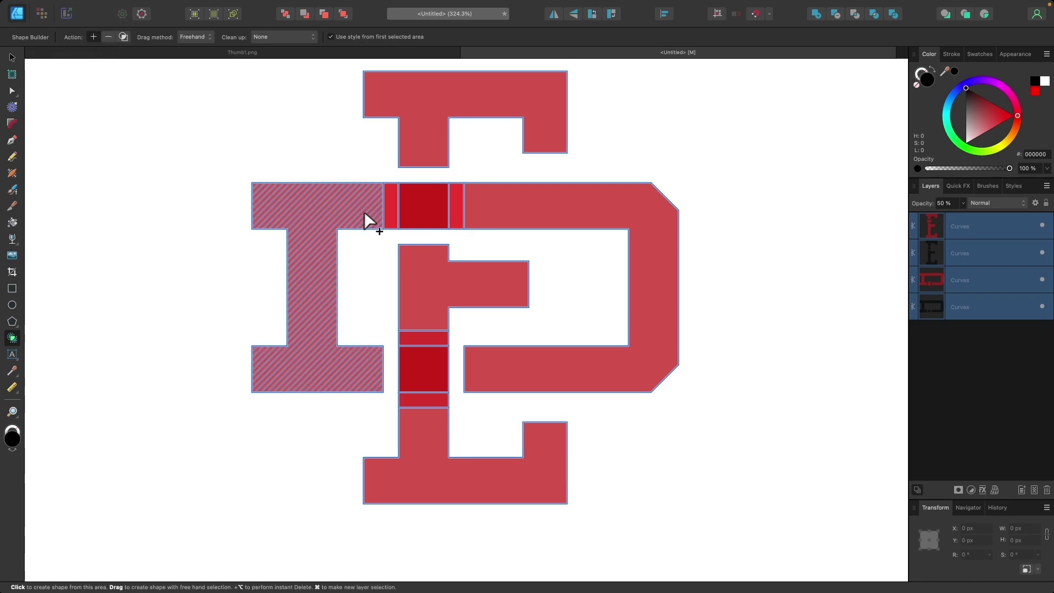
pyautogui.moveTo(351, 209); pyautogui.dragTo(534, 219)
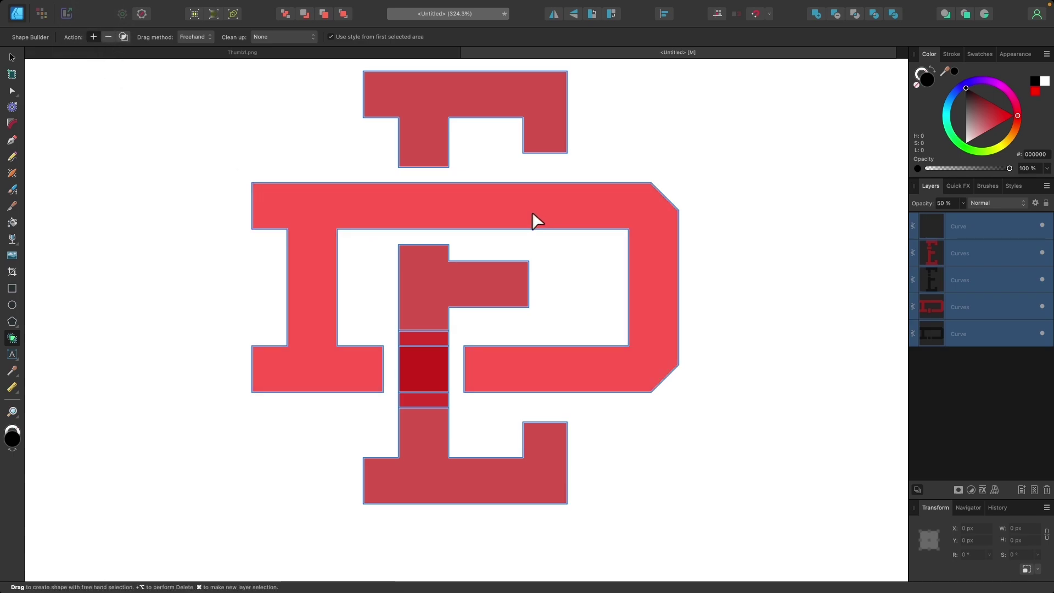
pyautogui.moveTo(430, 303); pyautogui.dragTo(420, 432)
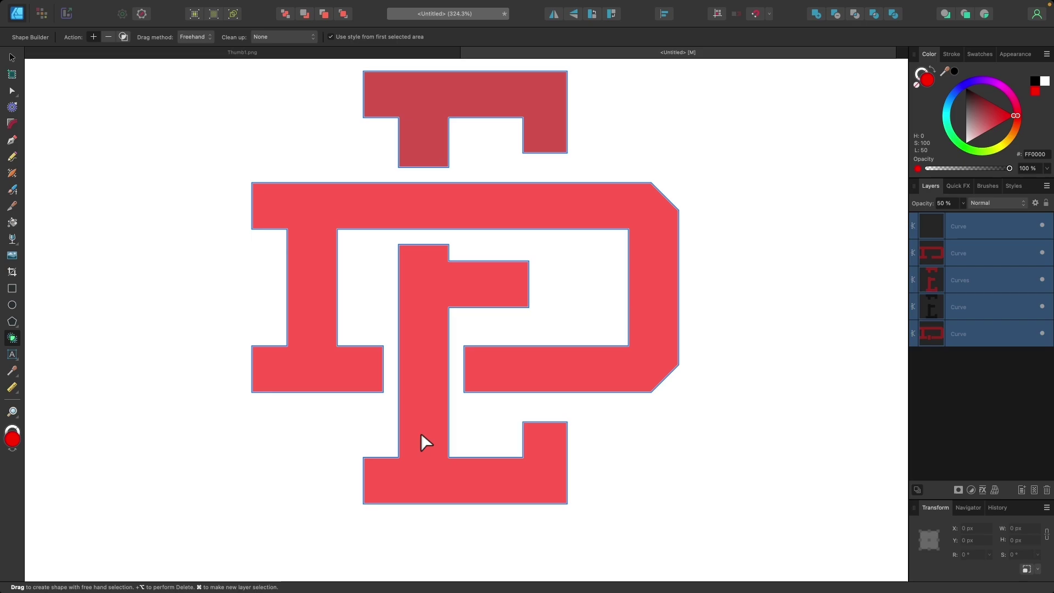
pyautogui.click(434, 93)
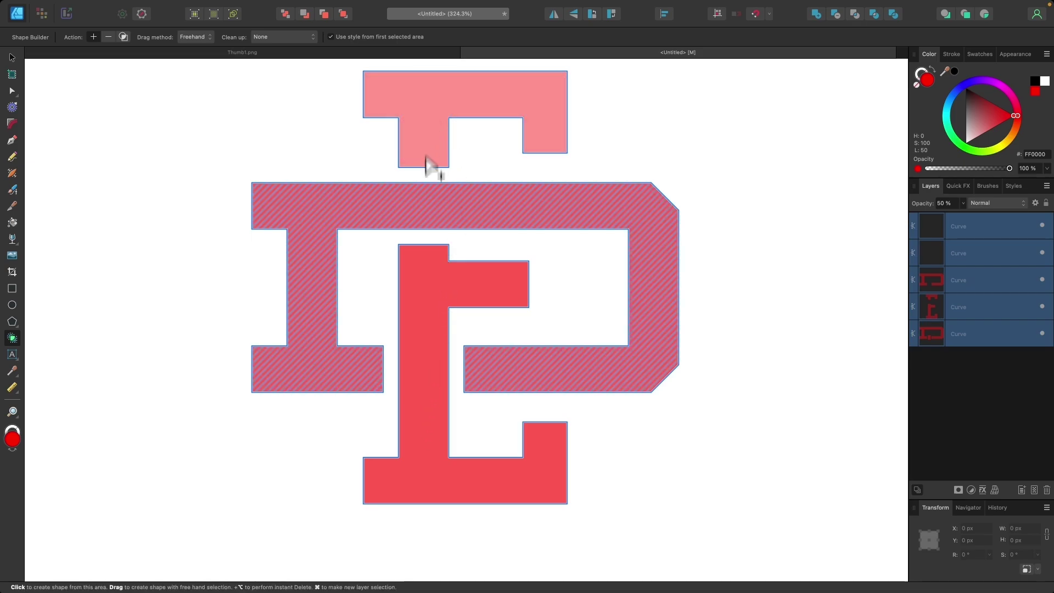
pyautogui.click(450, 208)
pyautogui.click(419, 312)
pyautogui.scroll(-3, 420, 311)
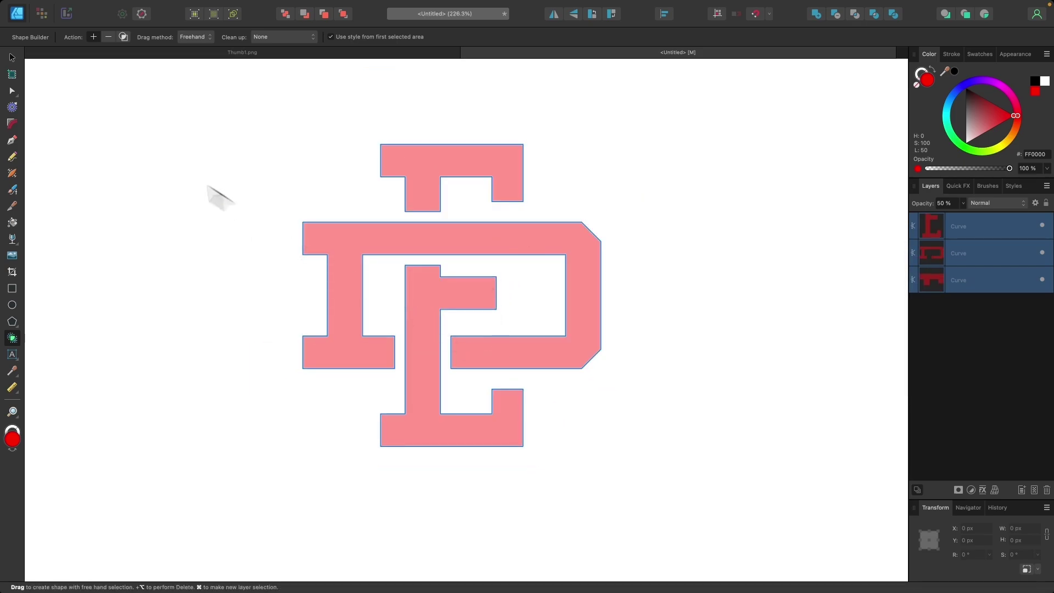
pyautogui.click(12, 57)
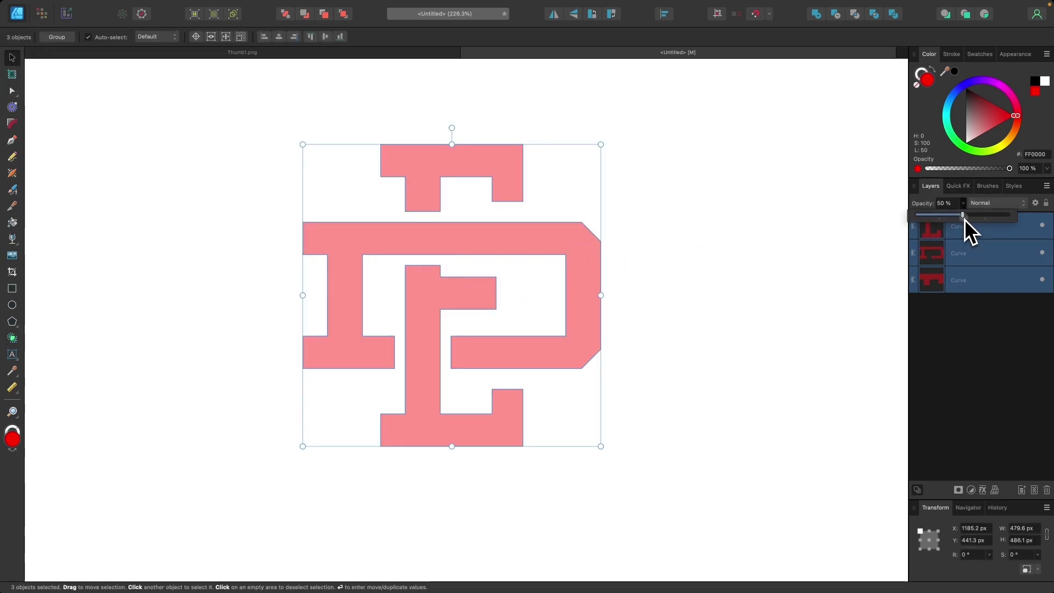
# Set the three shapes to 100% opacity and recolour them dark gray 282828.
pyautogui.moveTo(964, 219); pyautogui.dragTo(1013, 220)
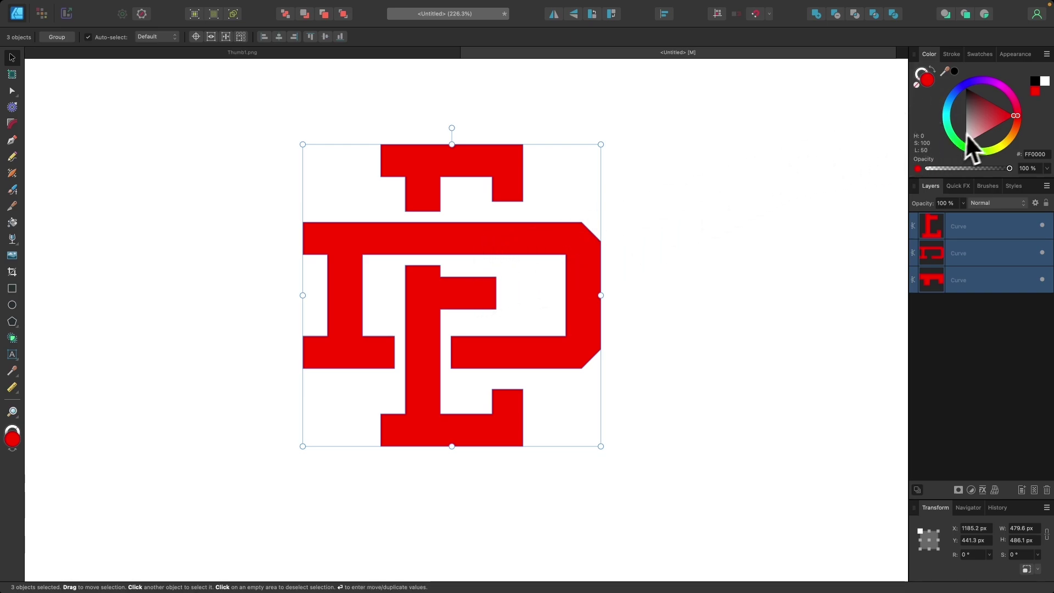
pyautogui.moveTo(967, 136); pyautogui.dragTo(955, 100)
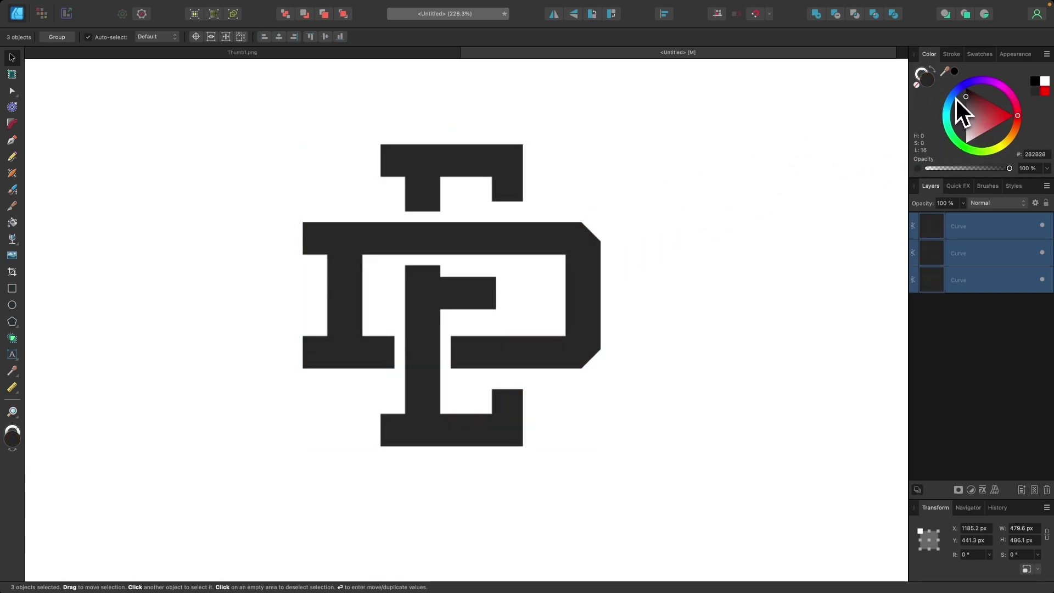
pyautogui.scroll(-3, 208, 352)
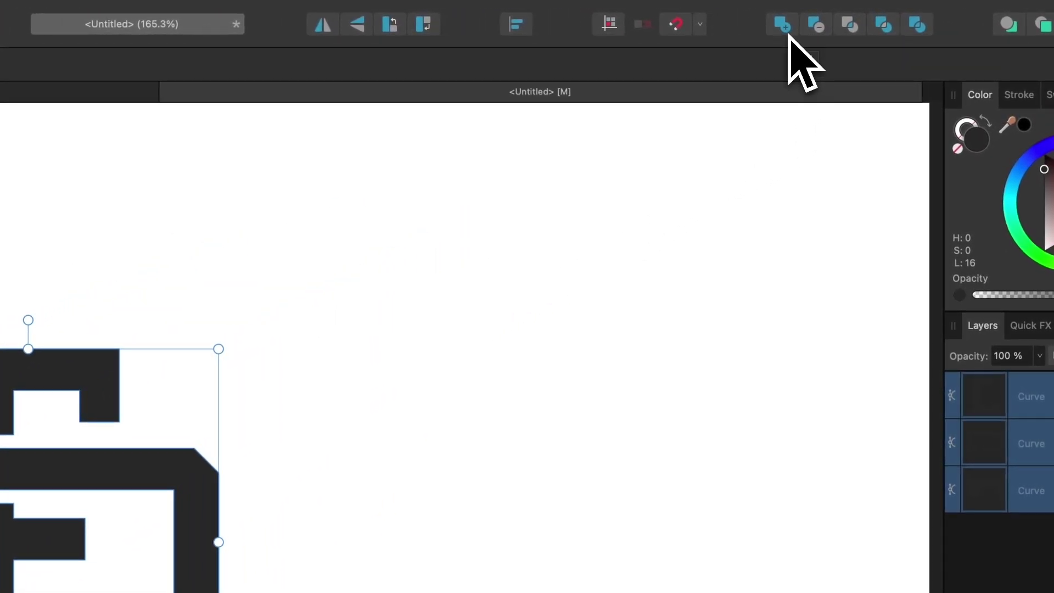
# Combine the three shapes into one curve with the Add boolean, then deselect.
pyautogui.click(784, 26)
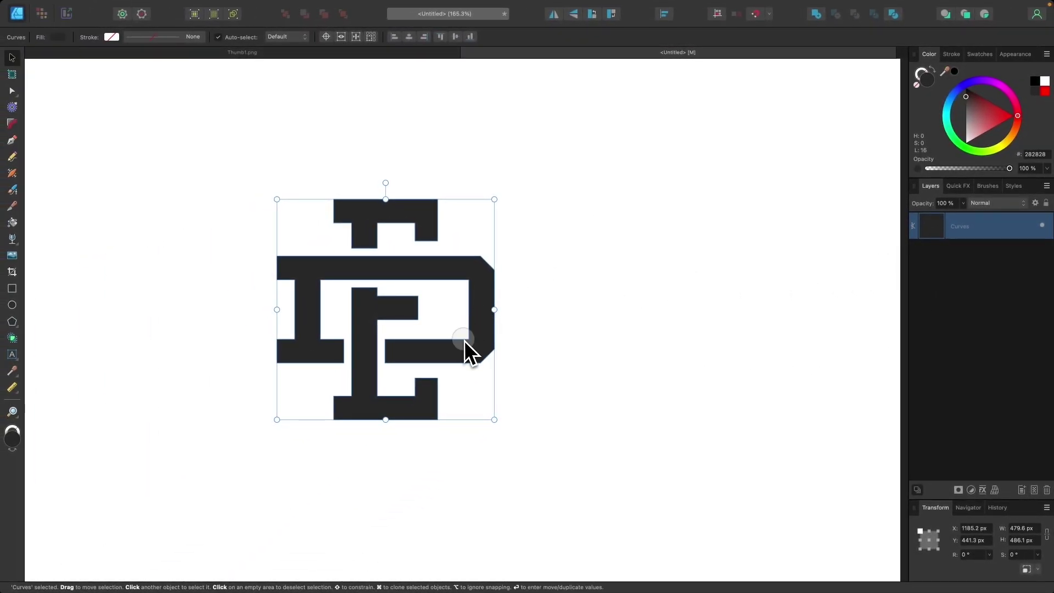
pyautogui.click(647, 335)
pyautogui.scroll(-2, 425, 270)
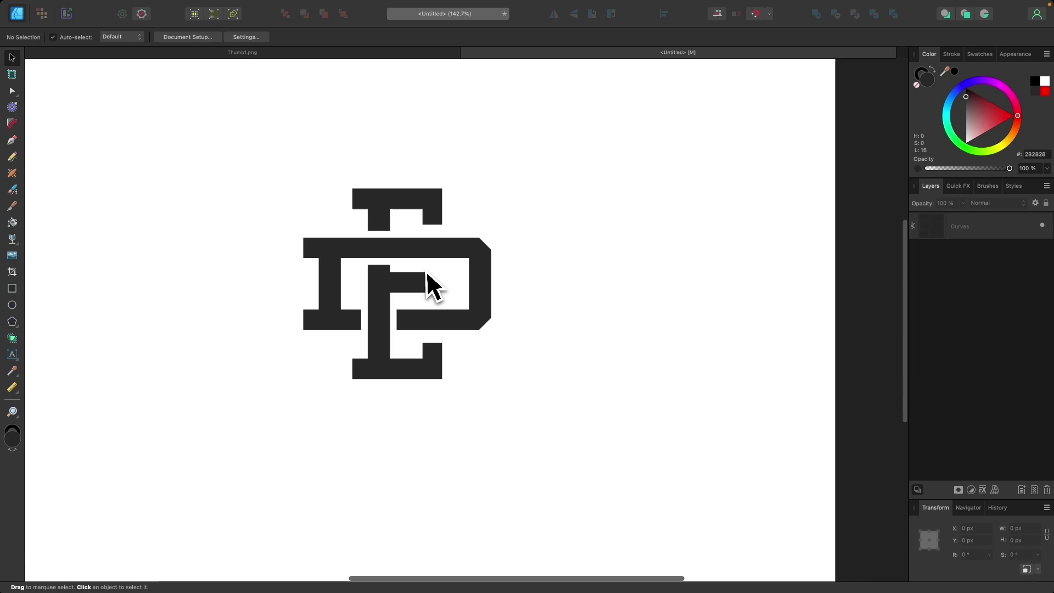
# Move the merged monogram left, then lower right on the page.
pyautogui.moveTo(426, 271); pyautogui.dragTo(309, 261)
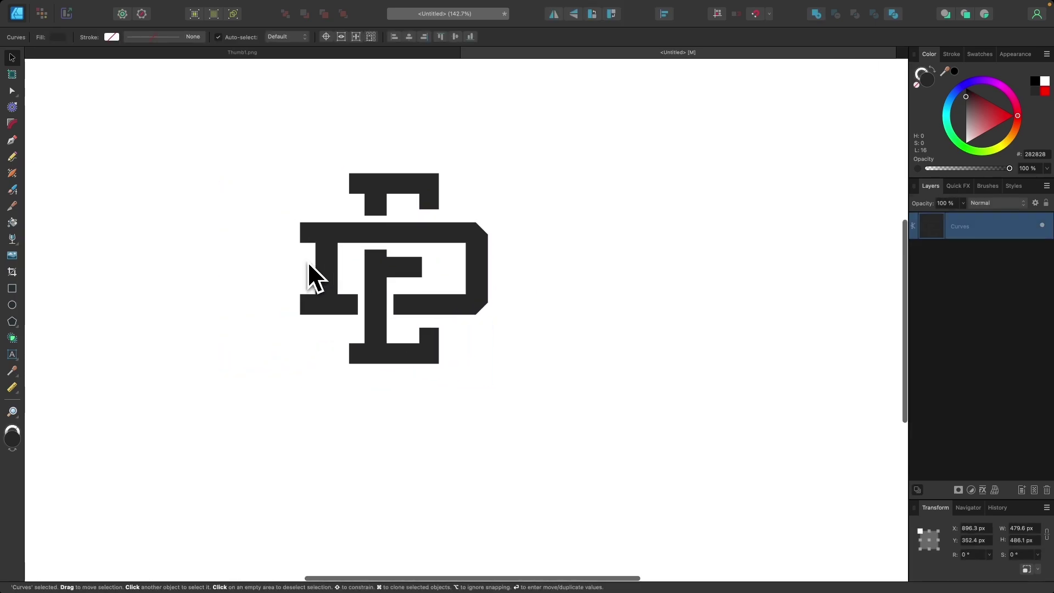
pyautogui.click(559, 305)
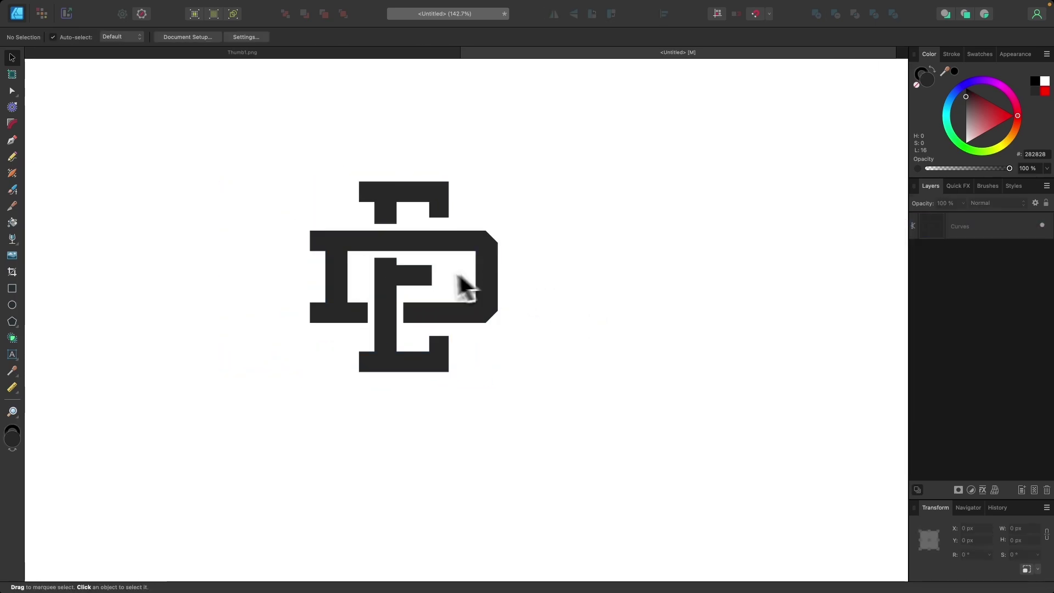
pyautogui.moveTo(313, 252); pyautogui.dragTo(423, 294)
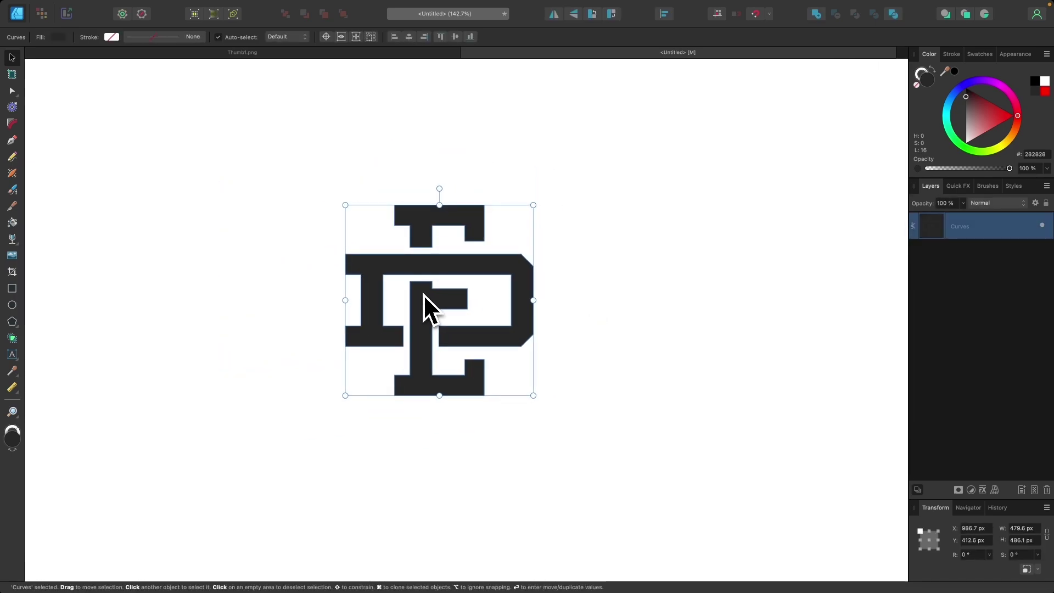
pyautogui.click(734, 383)
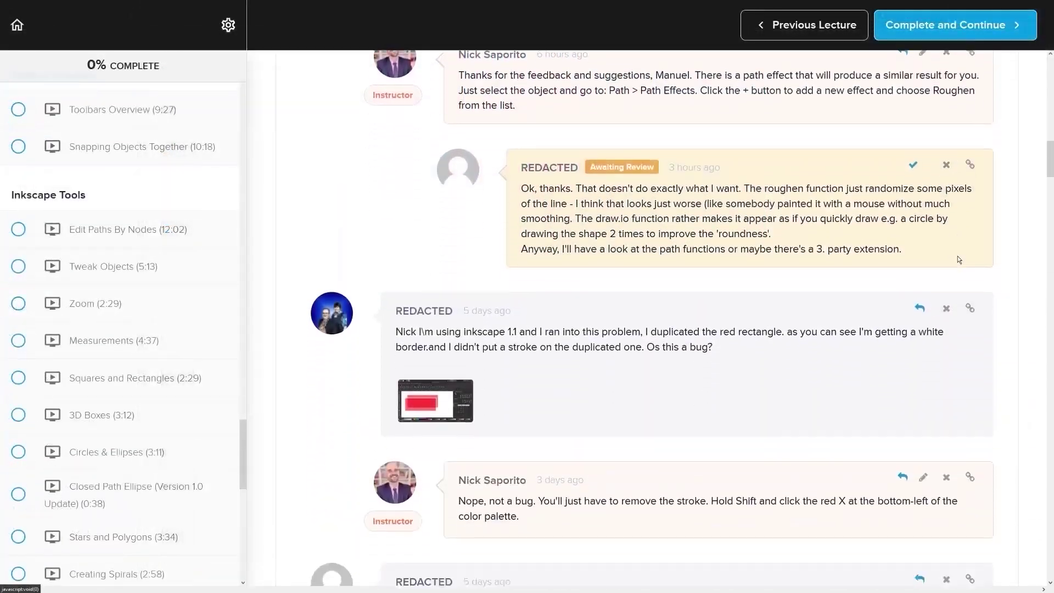
# Scroll down through the course page's comments and curriculum sections.
pyautogui.scroll(-5, 982, 254)
pyautogui.scroll(-12, 982, 252)
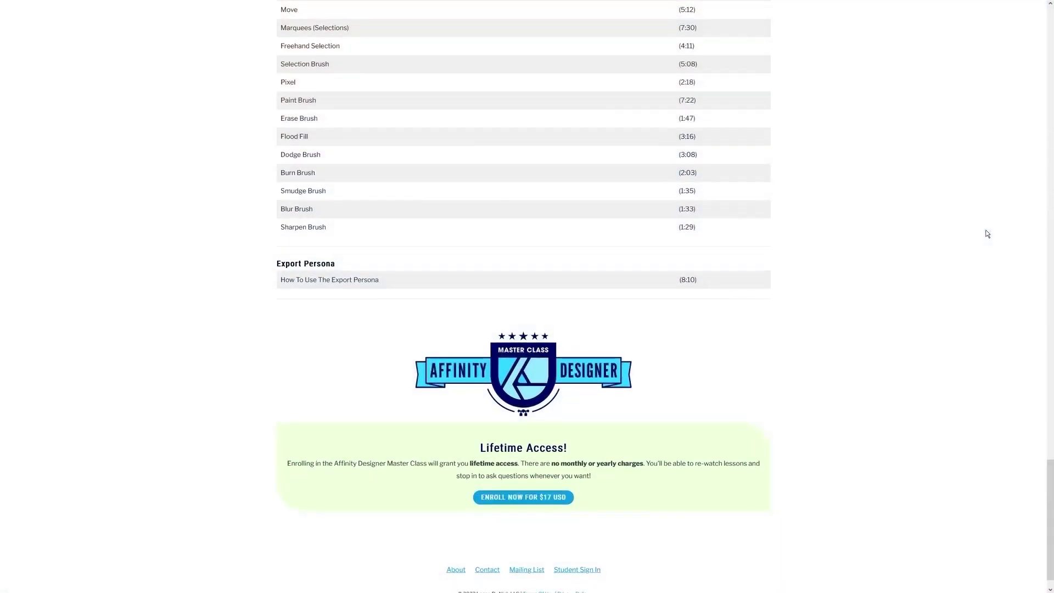
pyautogui.scroll(-1, 983, 233)
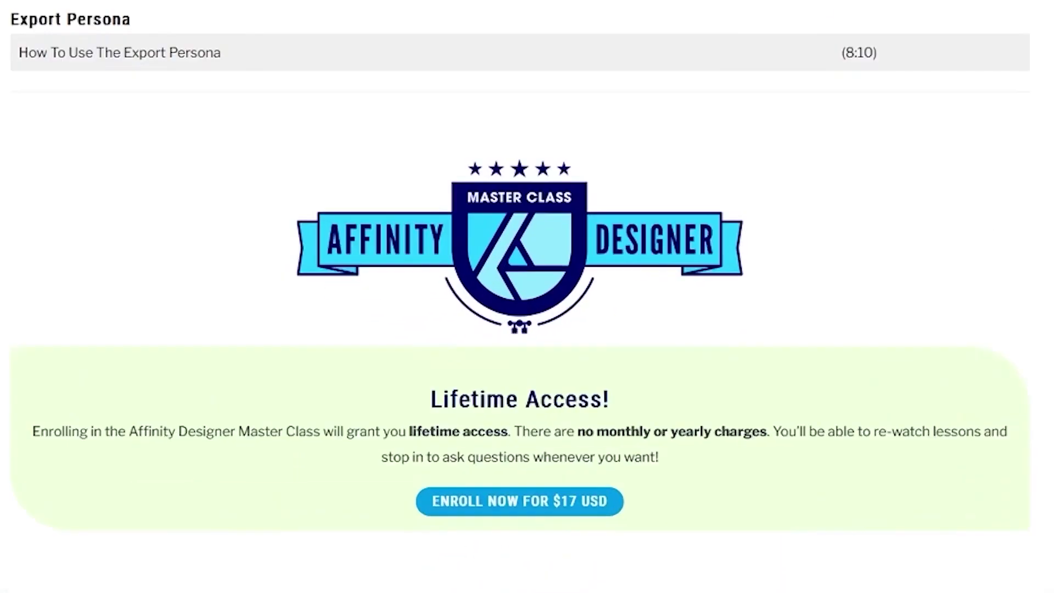